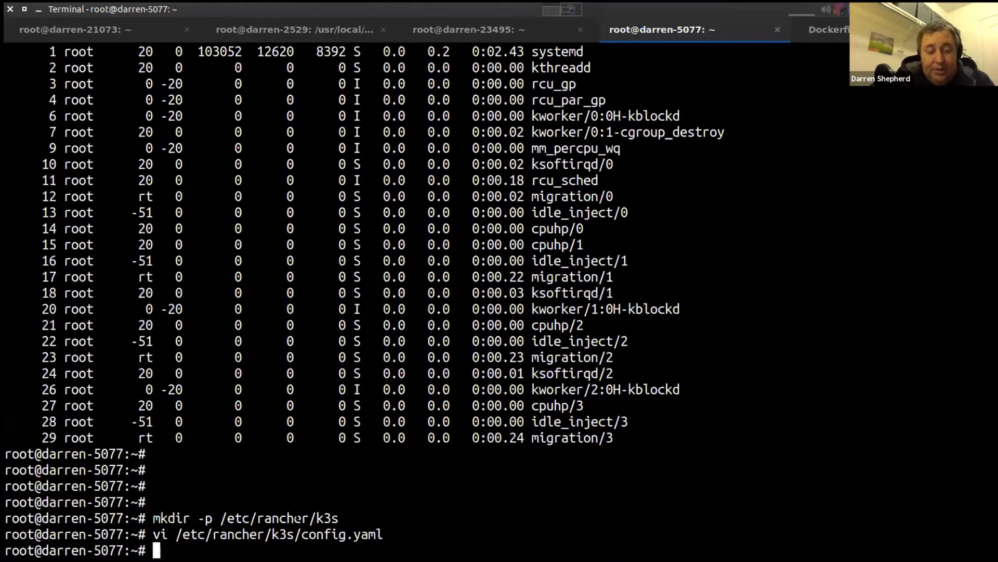
{"action": "type", "text": "curl -sfL ht"}
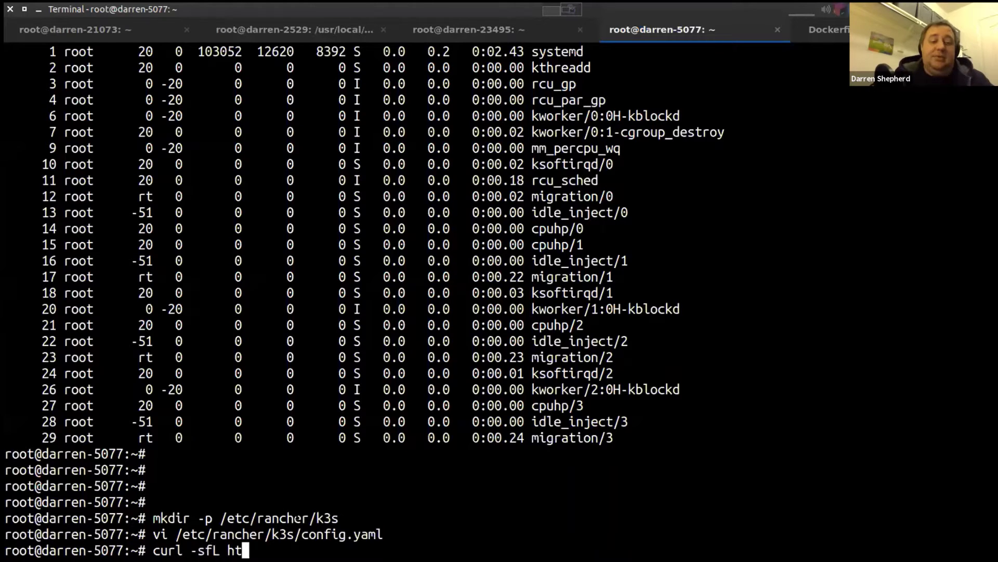
{"action": "type", "text": "tps://get"}
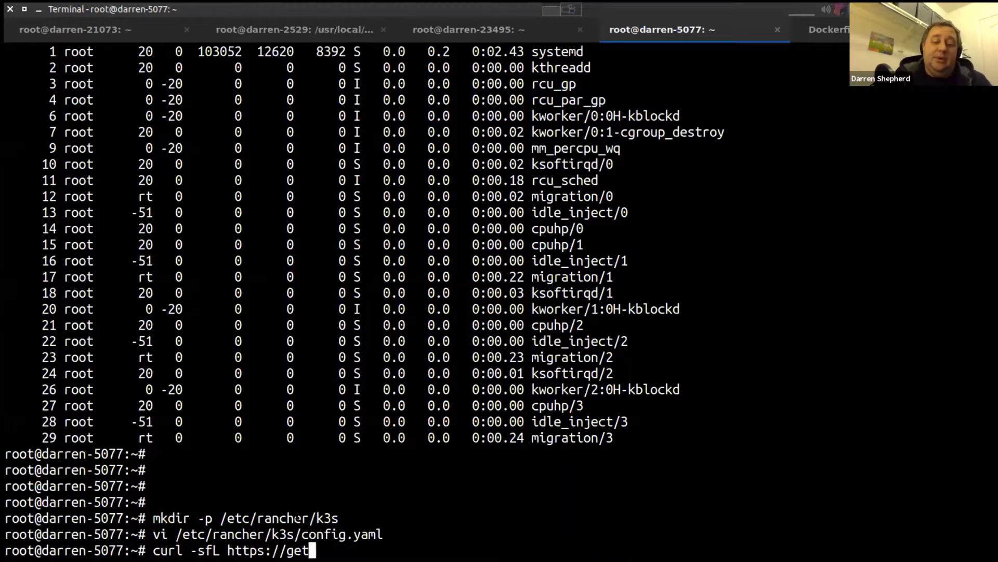
{"action": "type", "text": ".h"}
Run the get.k3s.io script as an agent, installing k3s v1.20.0+k3s2 and starting k3s-agent.
{"action": "key", "text": "BackSpace"}
{"action": "type", "text": "k"}
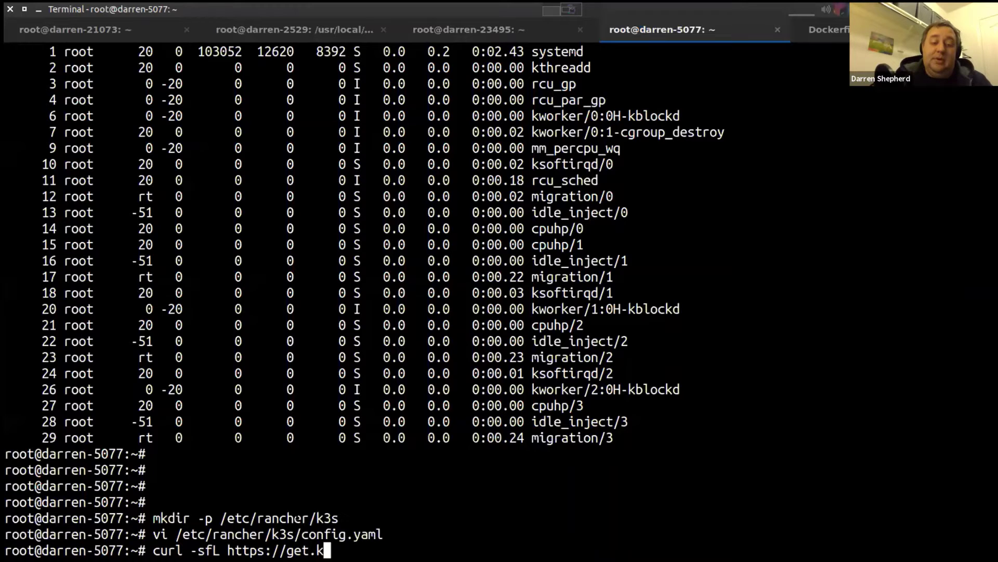
{"action": "type", "text": "3s.io | "}
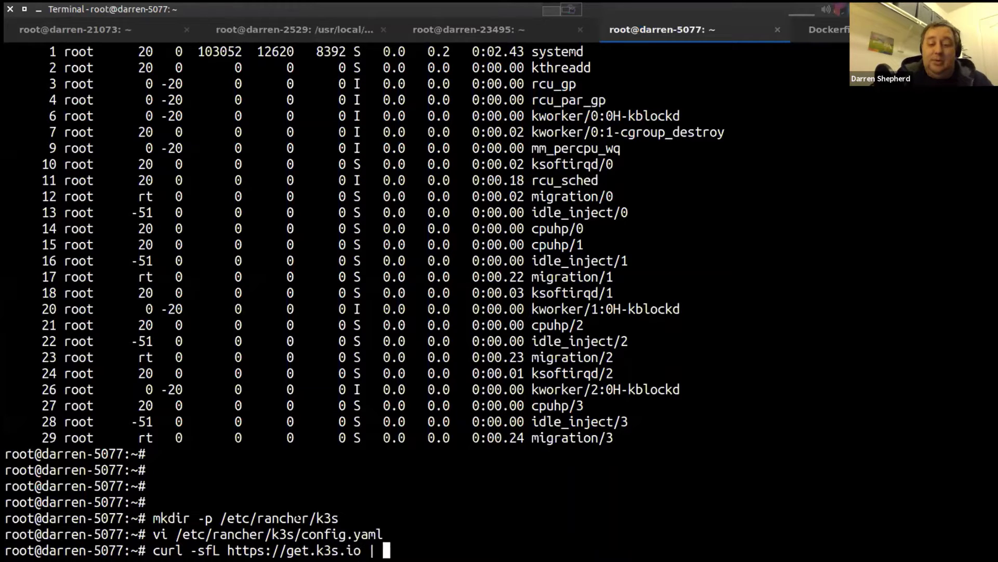
{"action": "type", "text": "sh -s agent"}
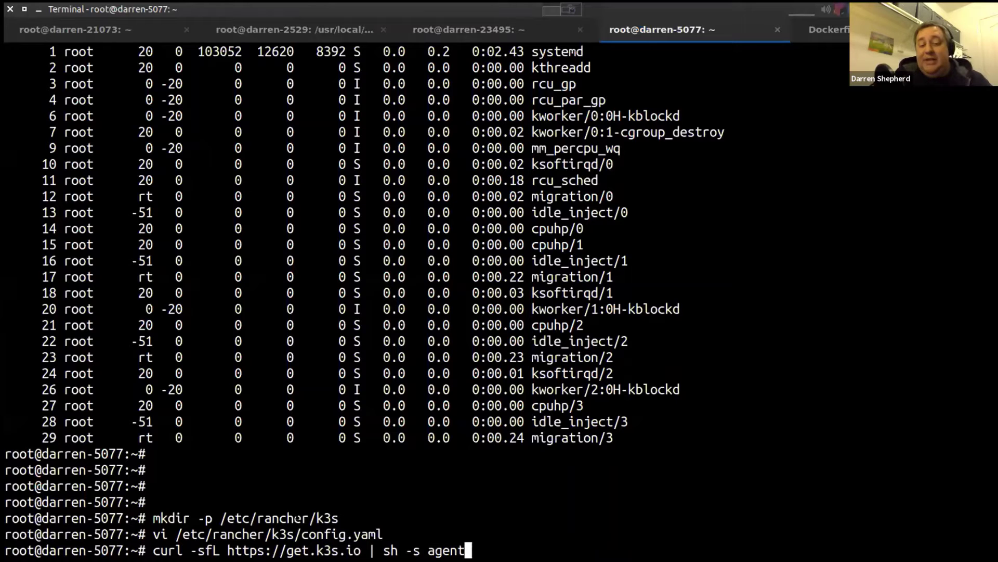
{"action": "key", "text": "Return"}
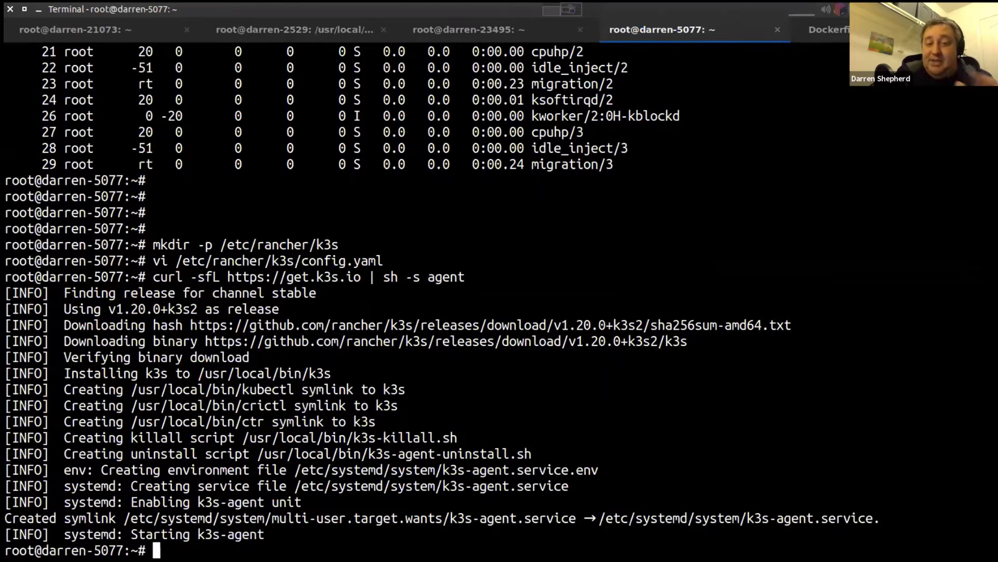
Run kubectl get node twice on the agent; both attempts are refused at localhost:8080.
{"action": "left_click_drag", "start_coordinate": [406, 277], "coordinate": [463, 277]}
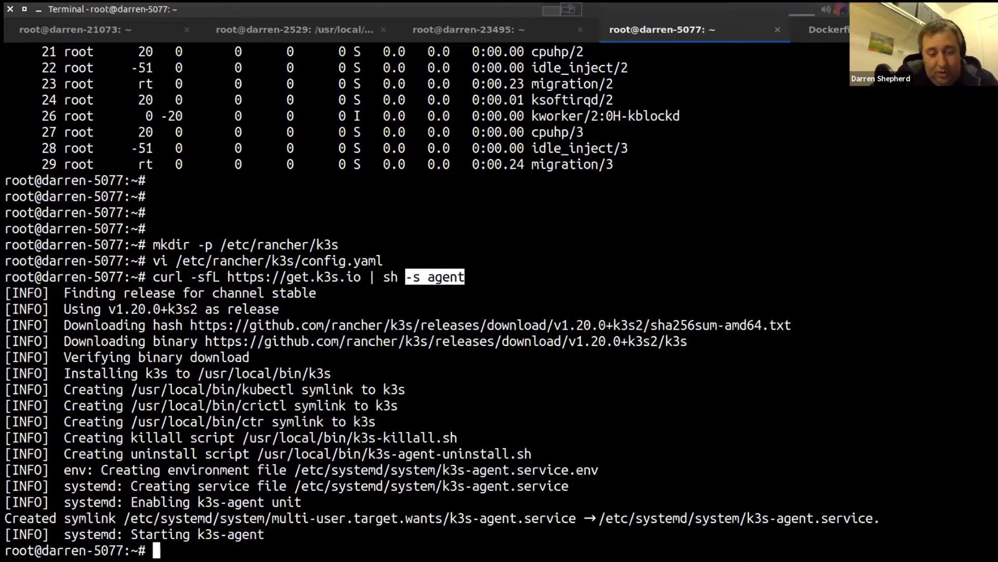
{"action": "type", "text": "k3s"}
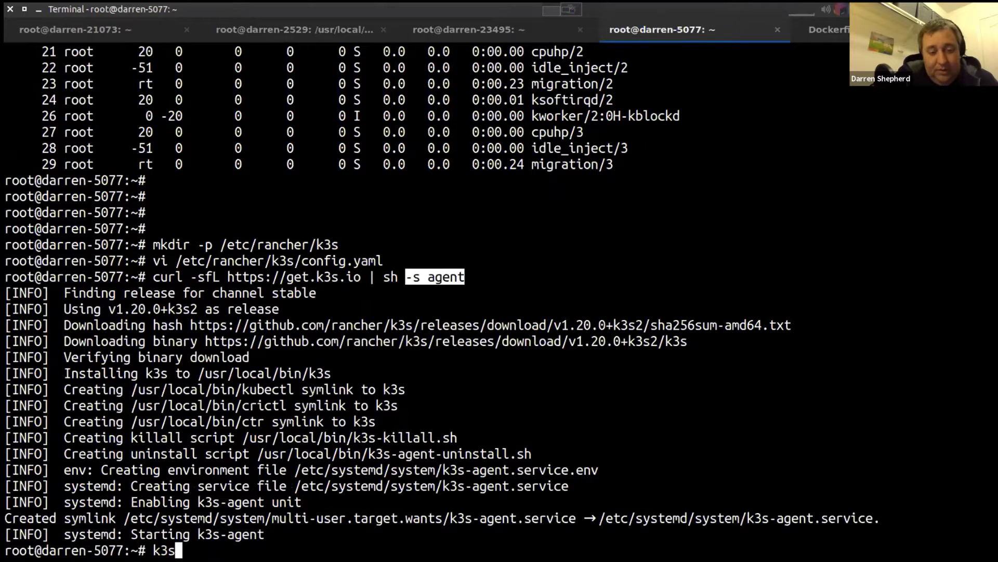
{"action": "key", "text": "BackSpace"}
{"action": "key", "text": "BackSpace"}
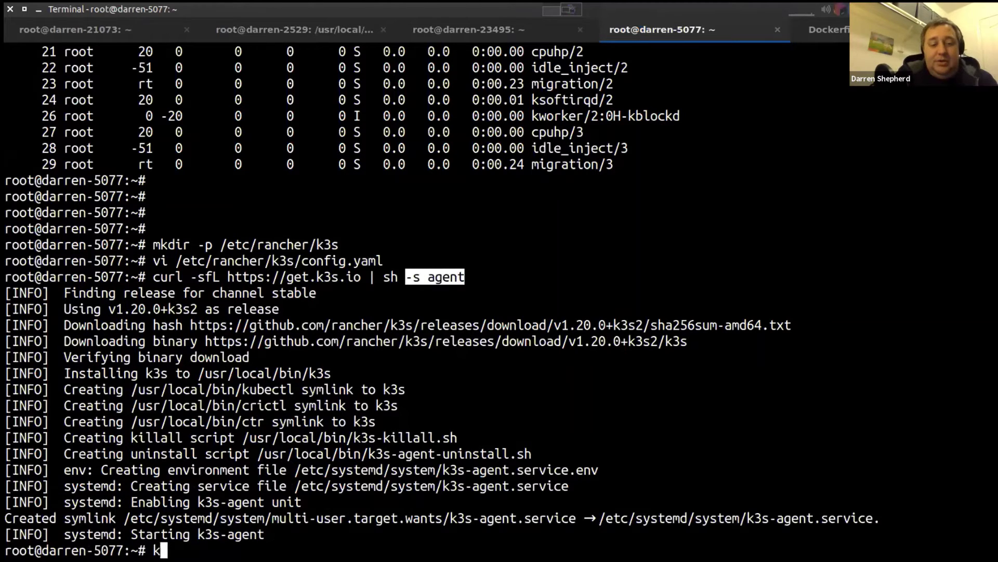
{"action": "type", "text": "kubectl "}
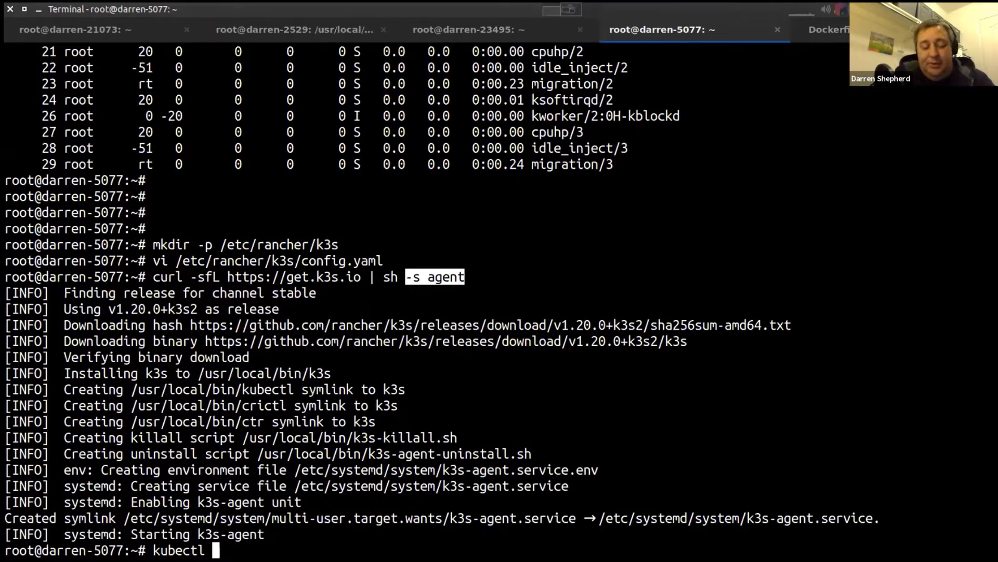
{"action": "type", "text": "get node"}
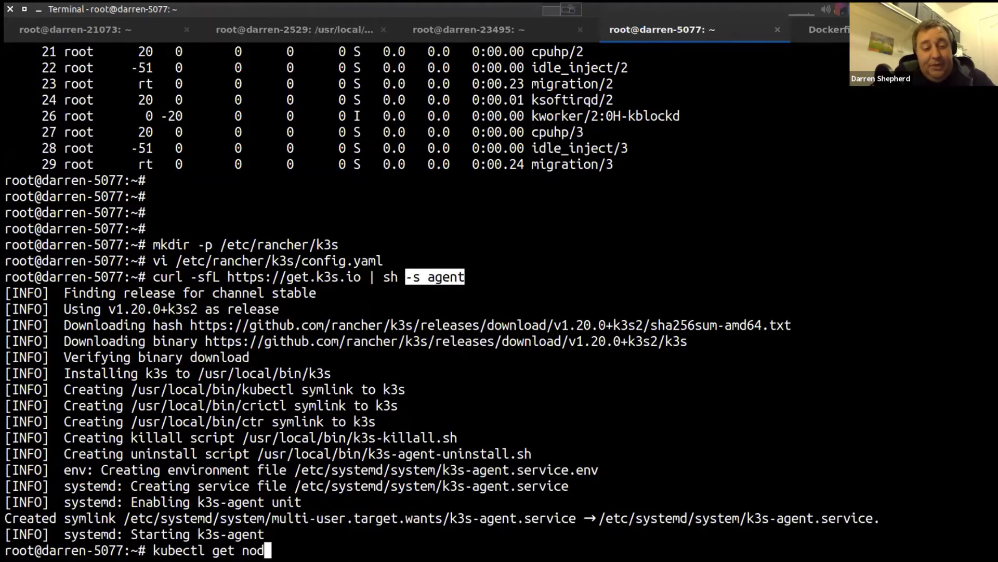
{"action": "key", "text": "Return"}
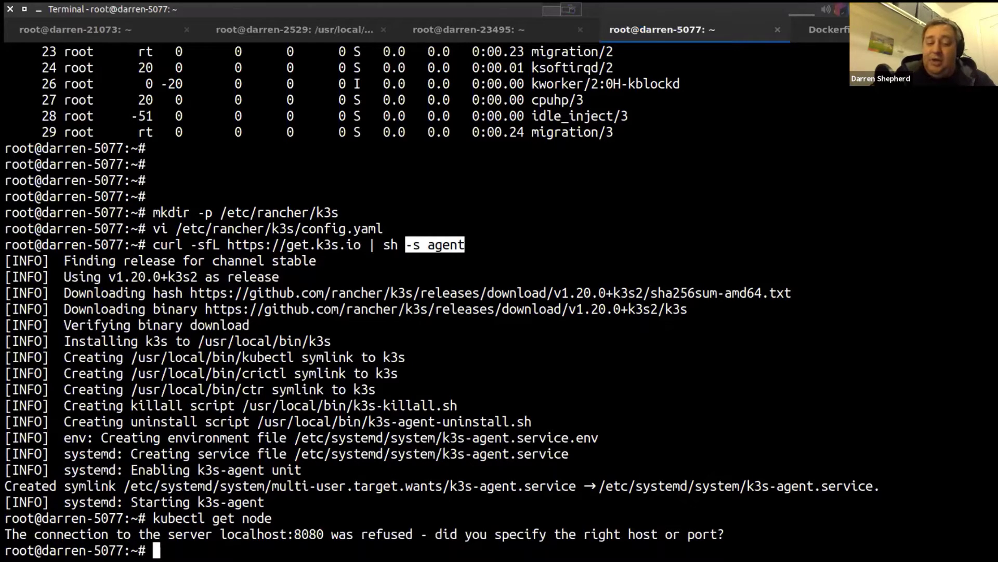
{"action": "type", "text": "kubectl get node"}
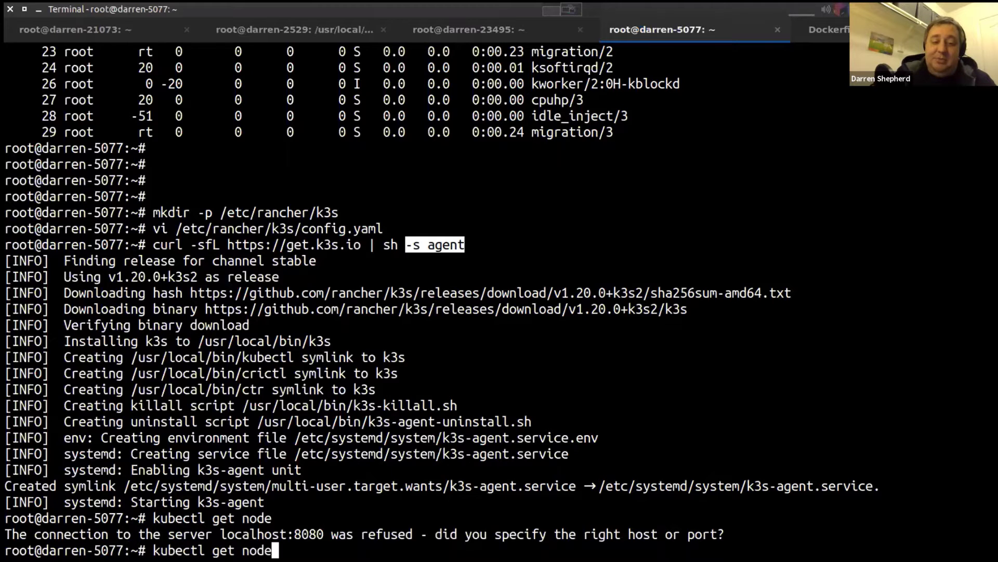
{"action": "key", "text": "Return"}
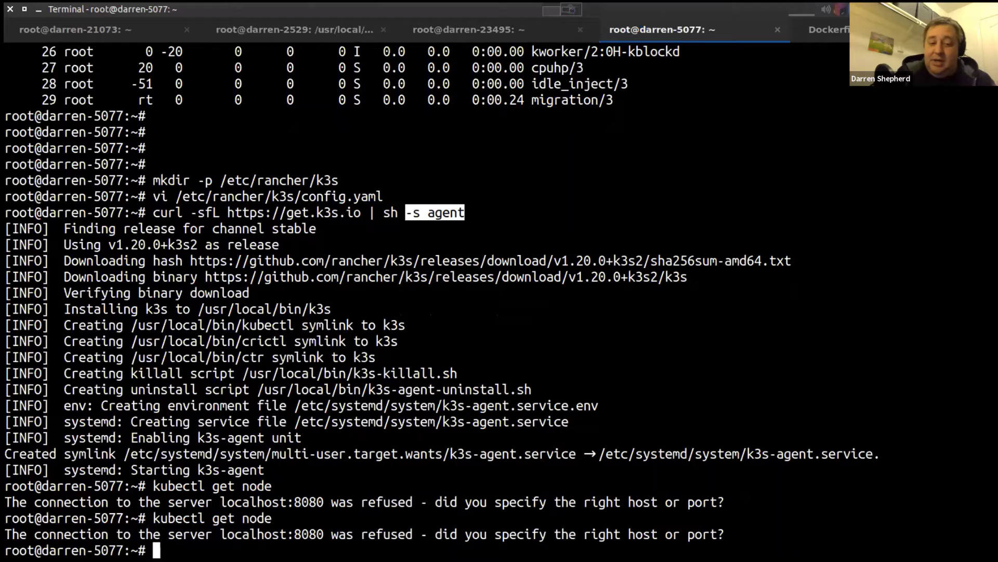
List nodes from a server, highlighting the new agent's <none> role and servers' etcd/control-plane roles.
{"action": "key", "text": "ctrl+Page_Up"}
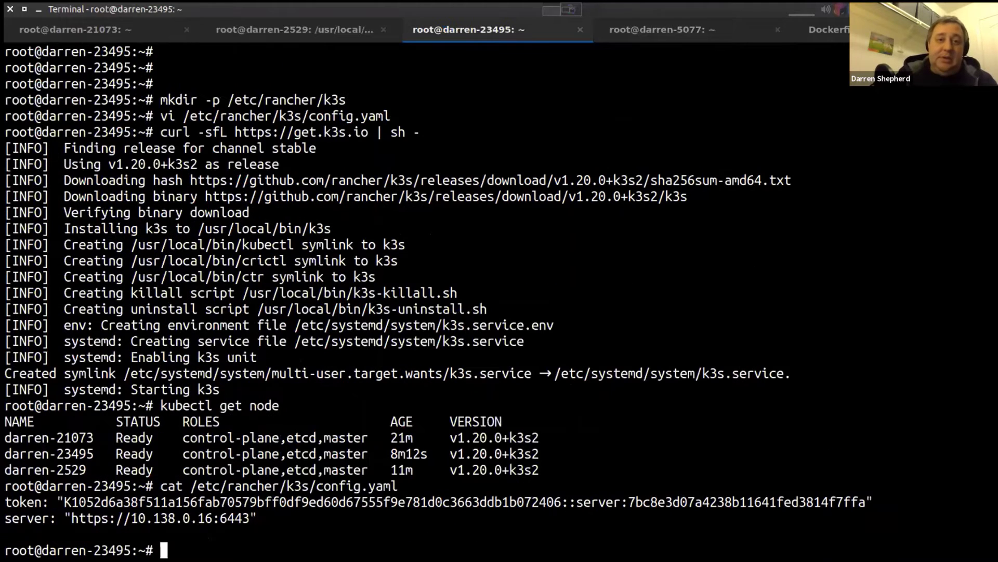
{"action": "type", "text": "kubectl get "}
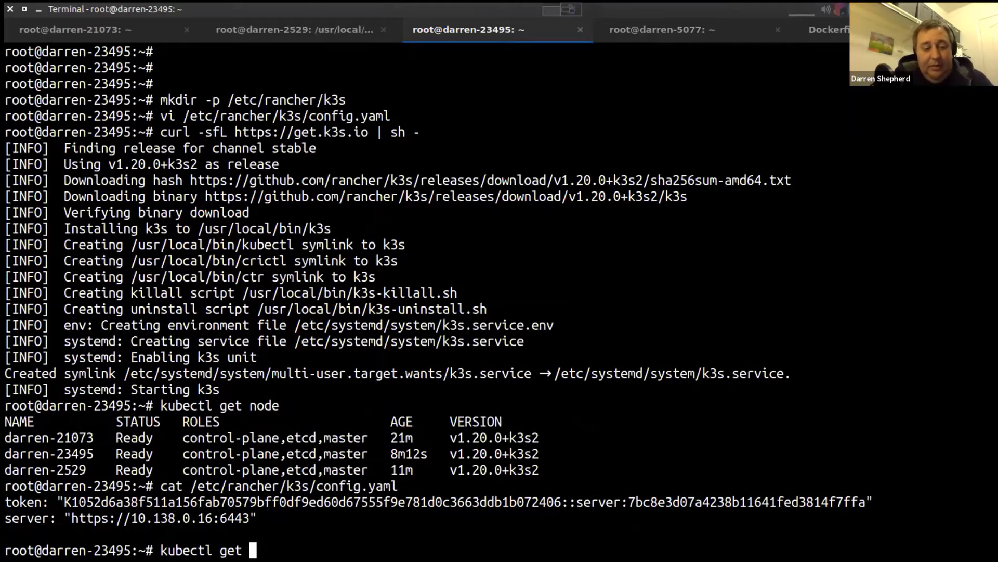
{"action": "type", "text": "node"}
{"action": "key", "text": "Return"}
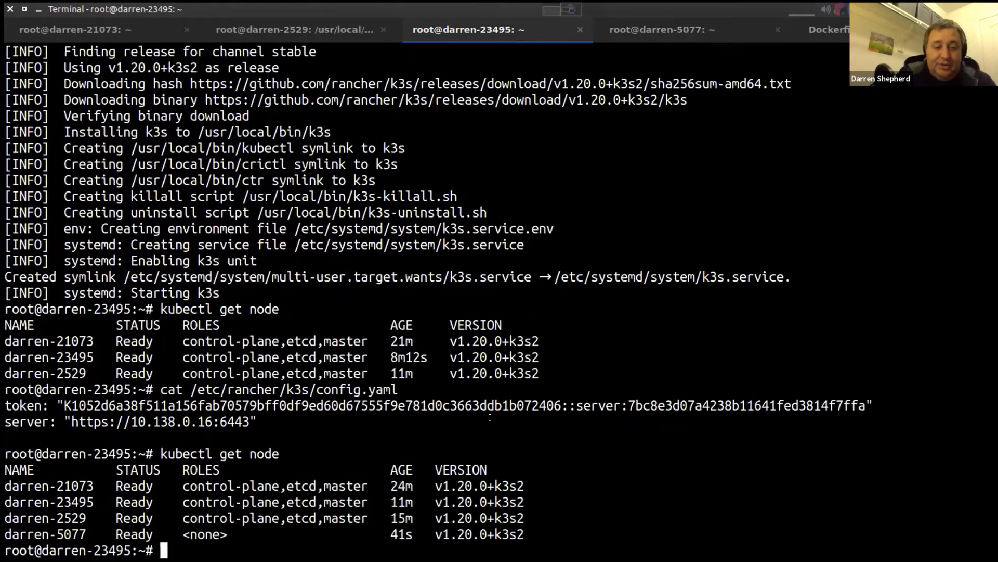
{"action": "double_click", "coordinate": [207, 535]}
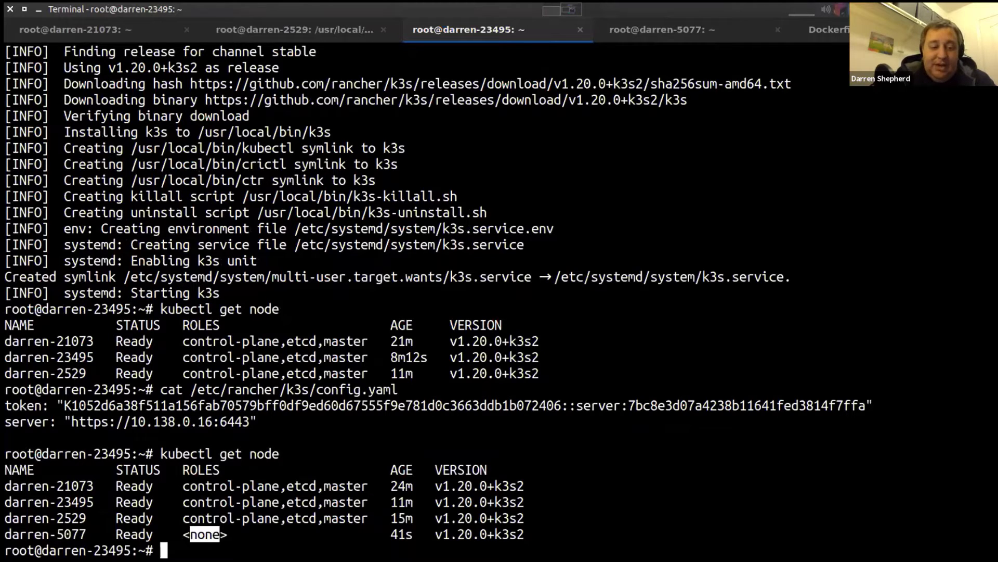
{"action": "left_click_drag", "start_coordinate": [185, 485], "coordinate": [316, 485]}
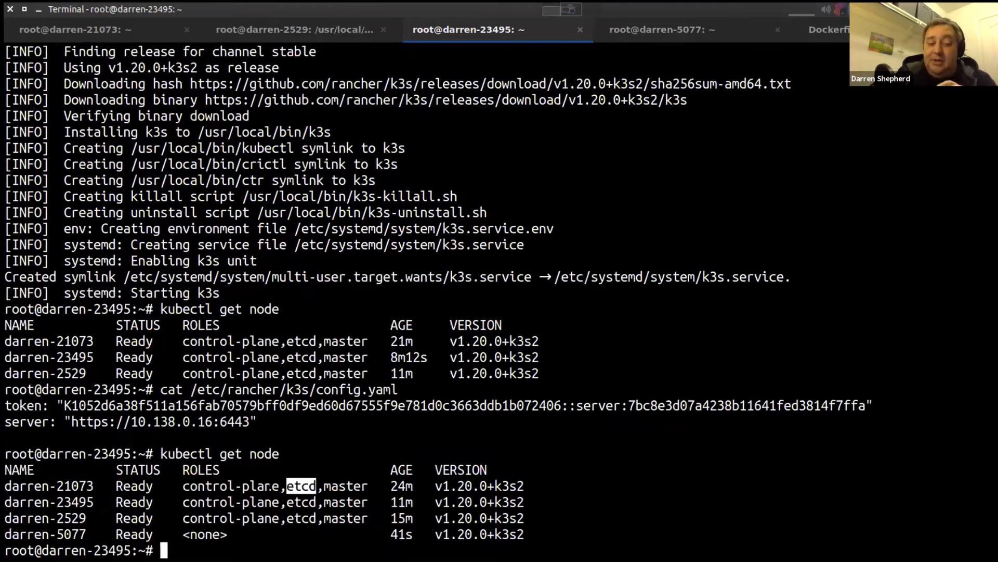
{"action": "left_click_drag", "start_coordinate": [279, 486], "coordinate": [184, 486]}
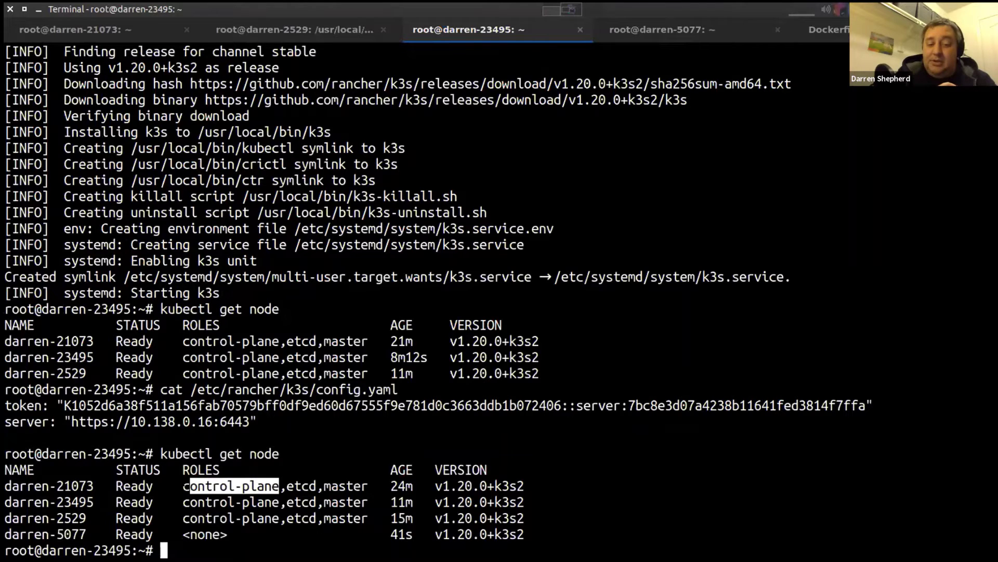
{"action": "double_click", "coordinate": [205, 533]}
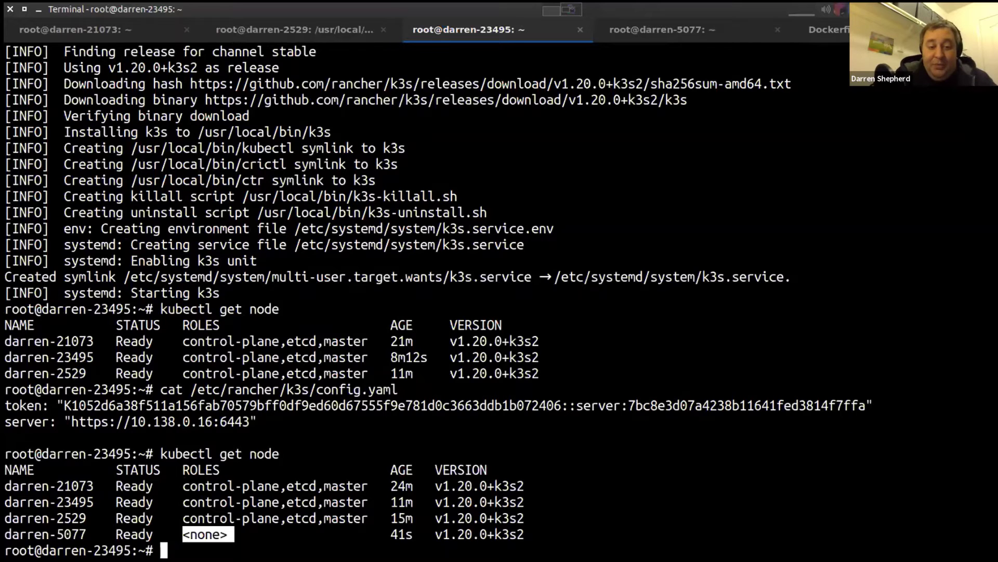
{"action": "key", "text": "ctrl+Page_Down"}
{"action": "key", "text": "Return"}
{"action": "key", "text": "Return"}
{"action": "key", "text": "Return"}
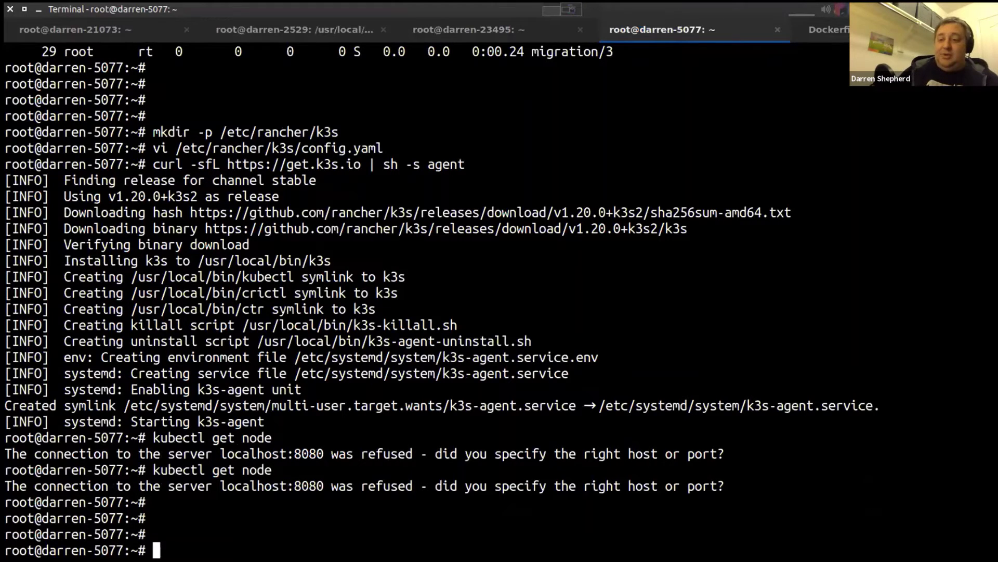
{"action": "type", "text": "cat /etc/"}
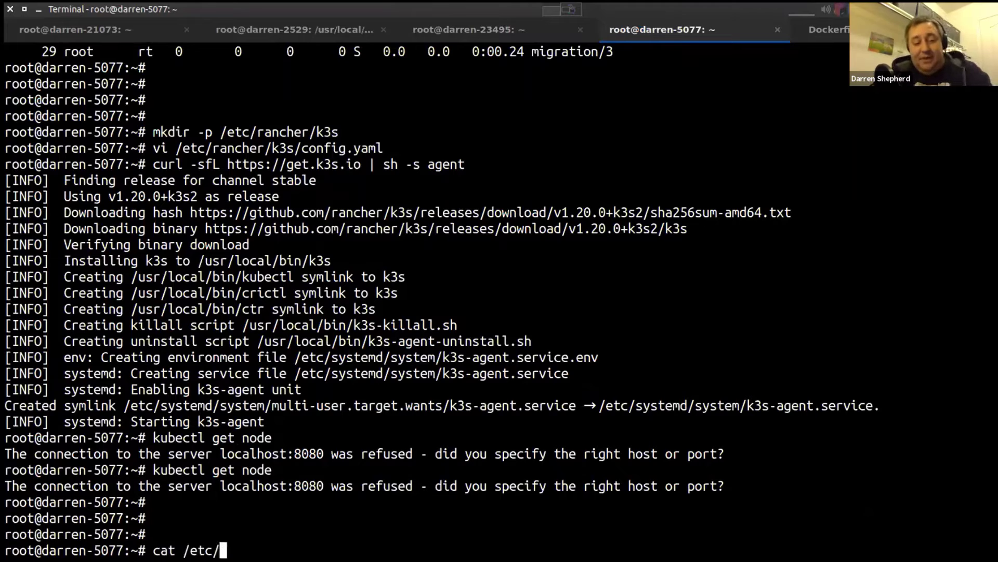
{"action": "type", "text": "rancher/"}
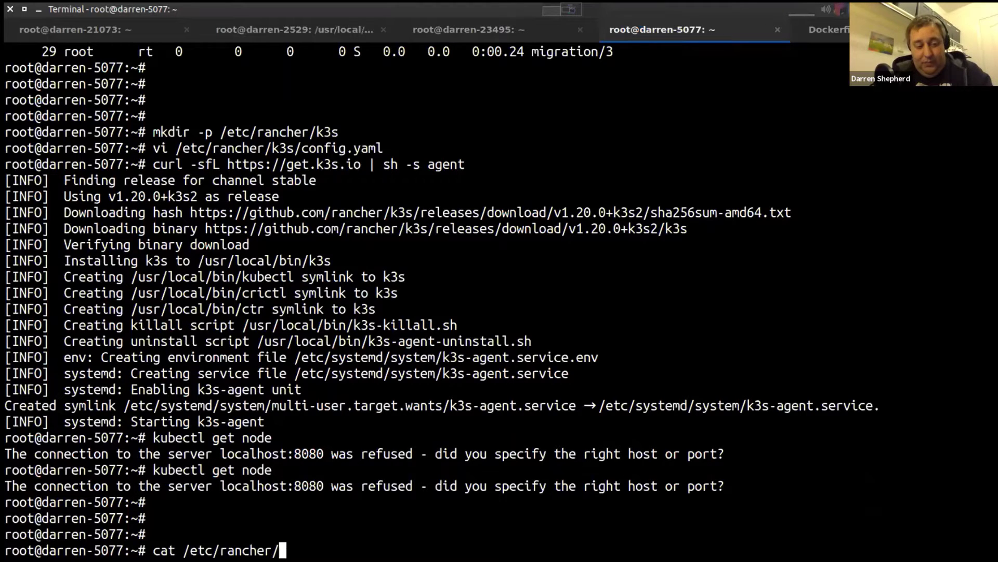
Print the agent's k3s config file under /etc/rancher and mark its server address.
{"action": "key", "text": "Tab"}
{"action": "key", "text": "Tab"}
{"action": "type", "text": "k3s/"}
{"action": "key", "text": "Tab"}
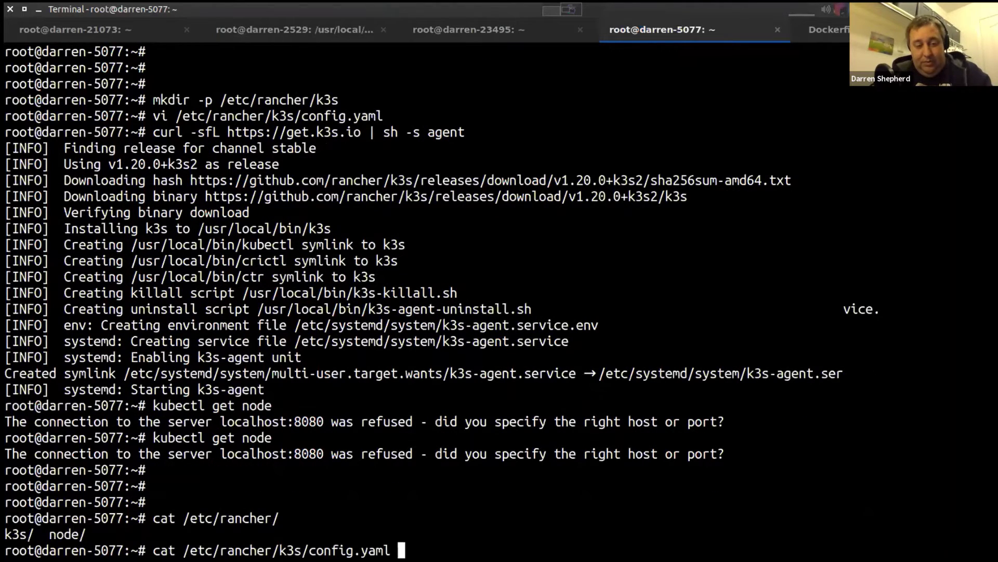
{"action": "key", "text": "Return"}
{"action": "double_click", "coordinate": [178, 518]}
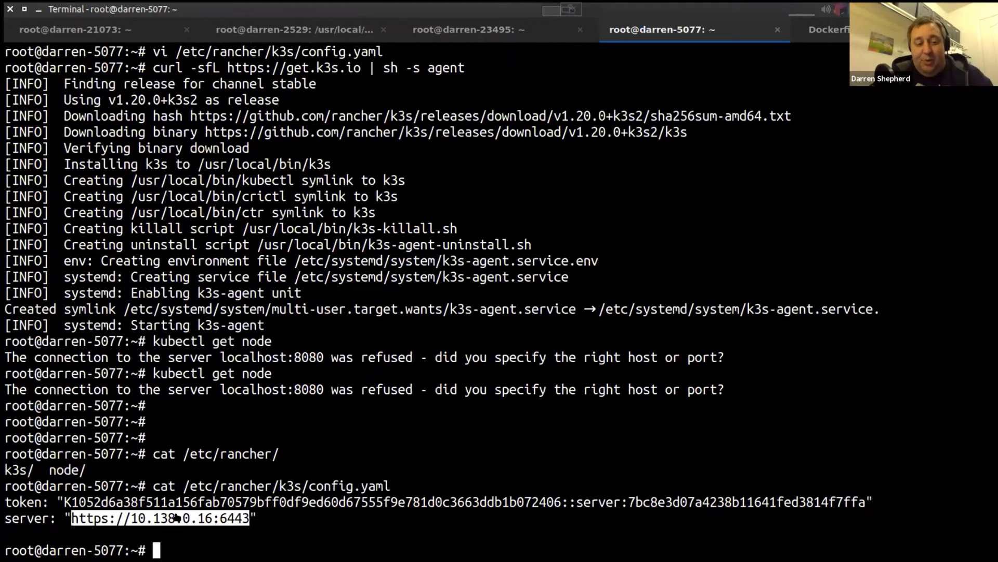
{"action": "key", "text": "ctrl+Page_Up"}
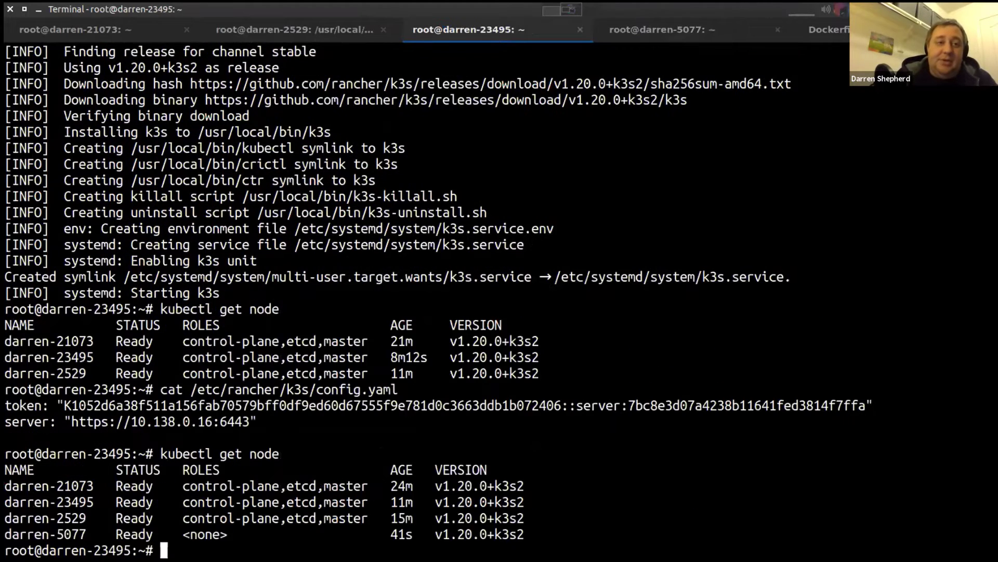
Stop the k3s service on server darren-21073, then cycle back to agent darren-5077.
{"action": "key", "text": "ctrl+Page_Up"}
{"action": "key", "text": "ctrl+Page_Up"}
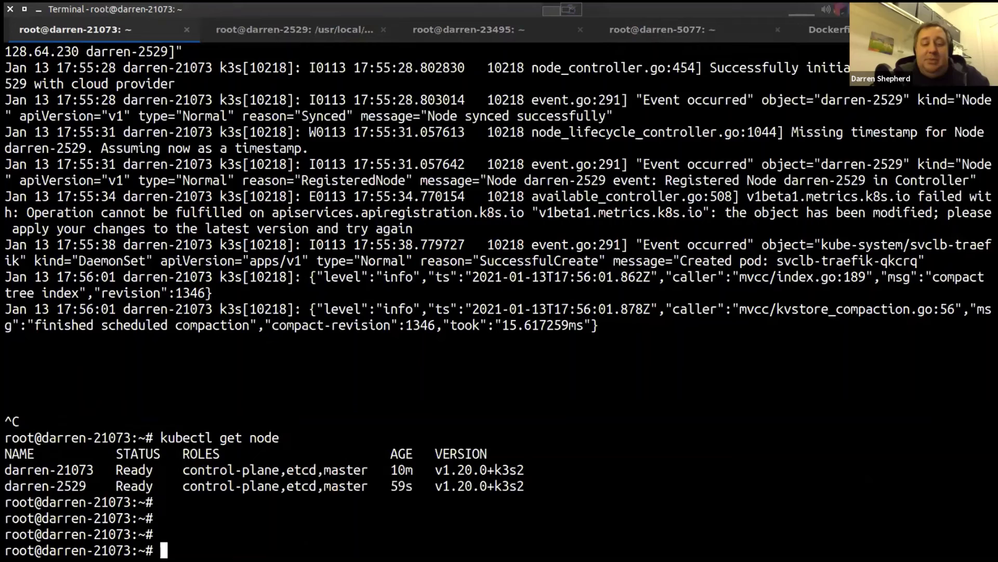
{"action": "type", "text": "sysetmc"}
{"action": "key", "text": "BackSpace"}
{"action": "key", "text": "BackSpace"}
{"action": "key", "text": "BackSpace"}
{"action": "type", "text": "stem"}
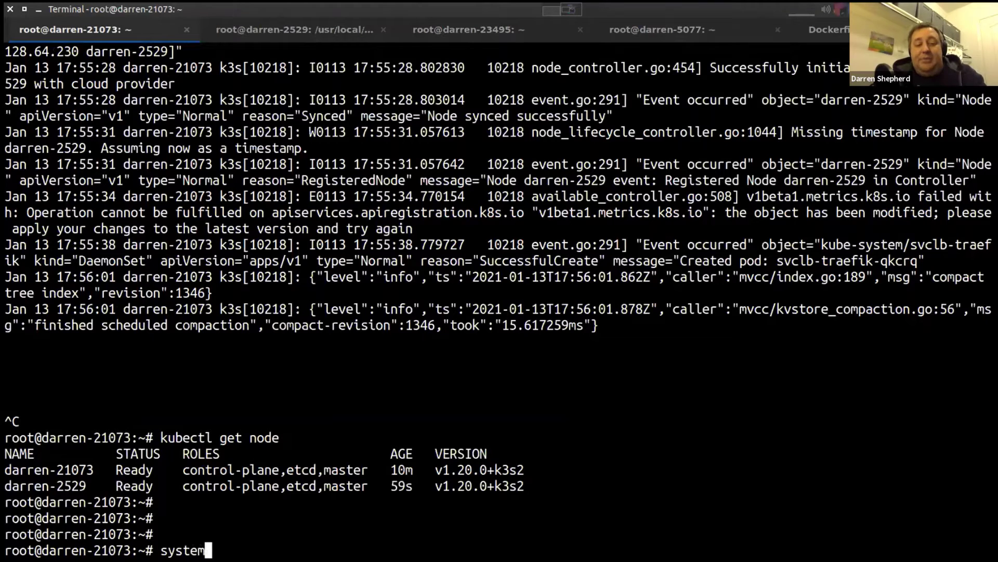
{"action": "type", "text": "ctl sto"}
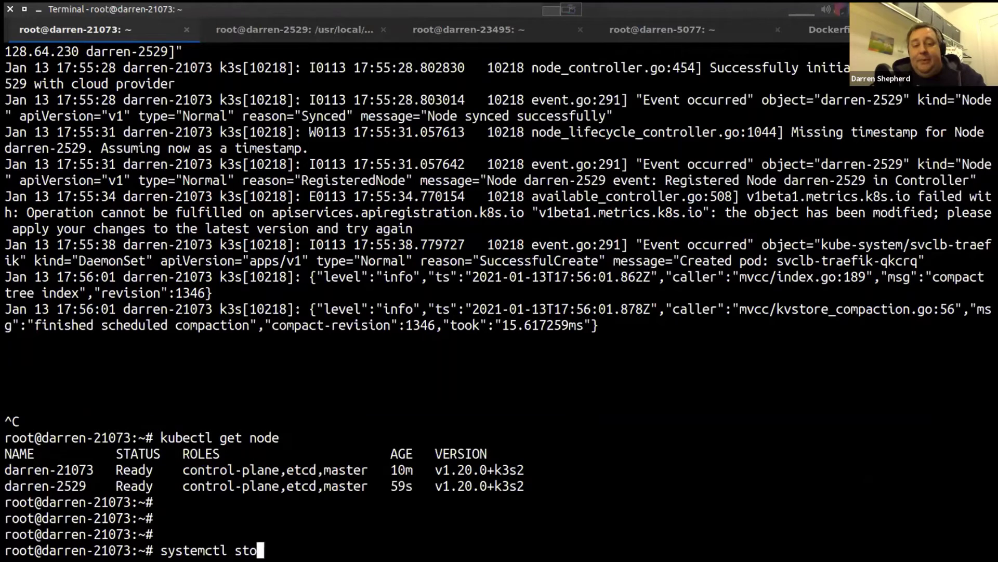
{"action": "type", "text": "p nk"}
{"action": "key", "text": "BackSpace"}
{"action": "key", "text": "BackSpace"}
{"action": "type", "text": "k3s"}
{"action": "key", "text": "Return"}
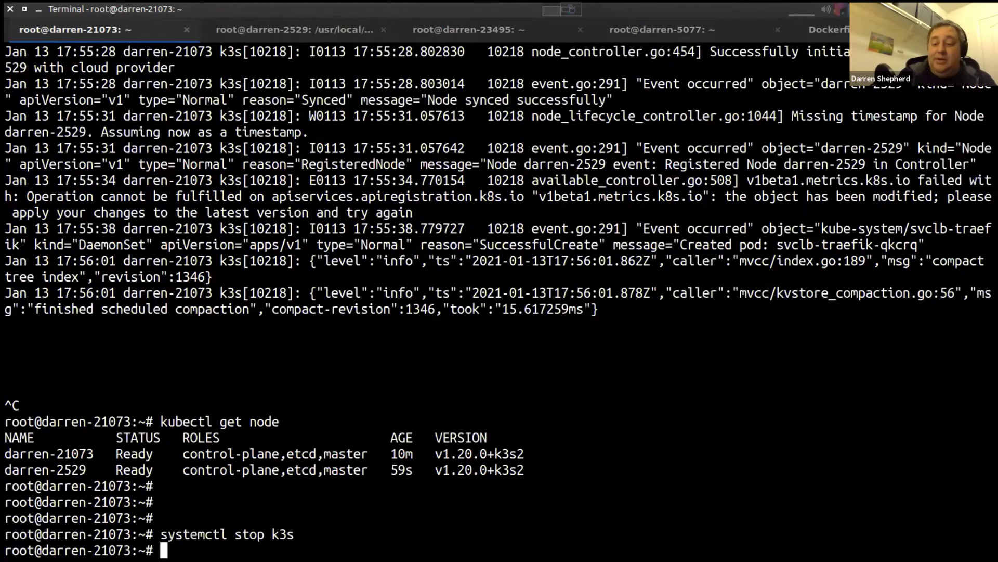
{"action": "key", "text": "ctrl+Page_Down"}
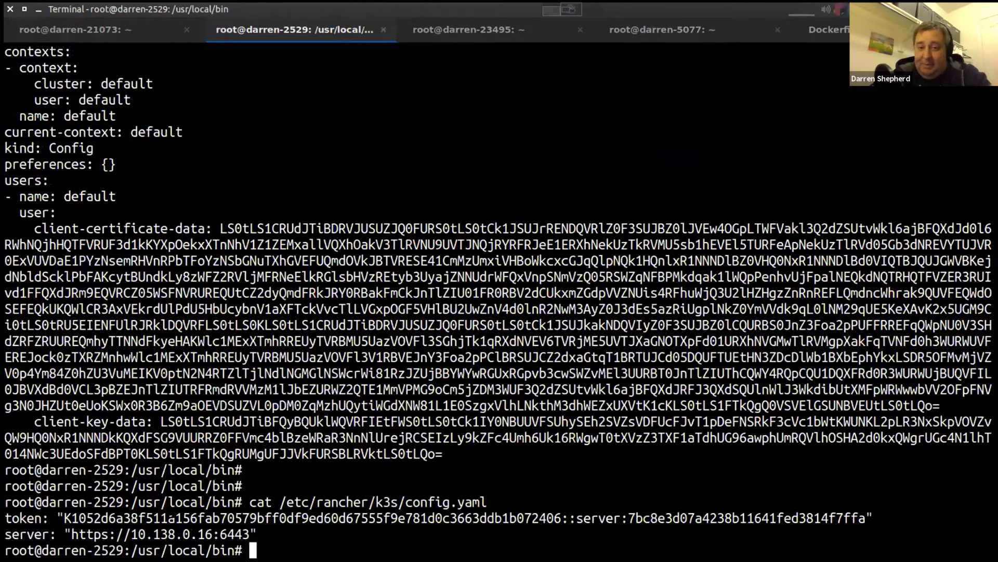
{"action": "key", "text": "ctrl+Page_Down"}
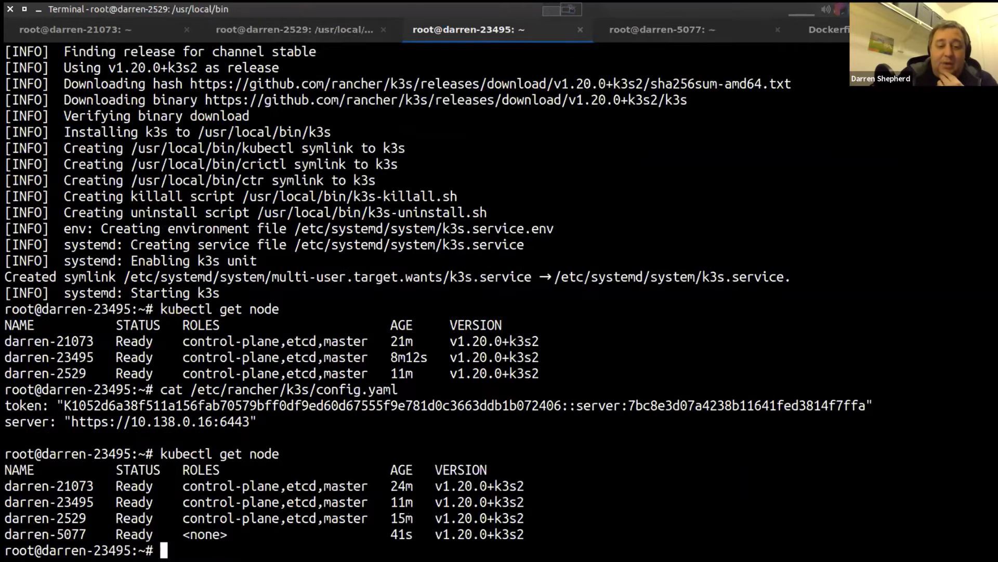
{"action": "key", "text": "ctrl+Page_Down"}
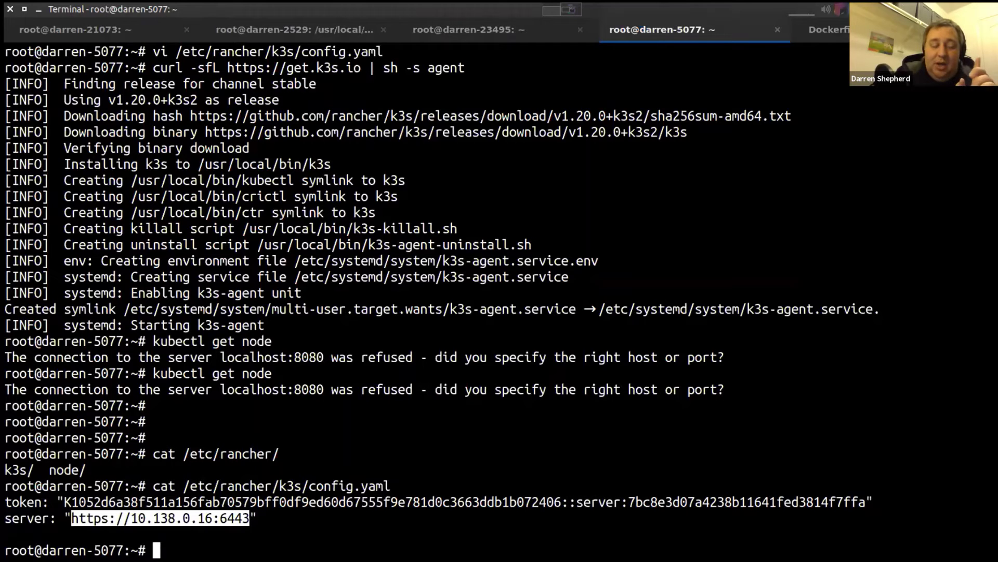
{"action": "type", "text": "cd /c"}
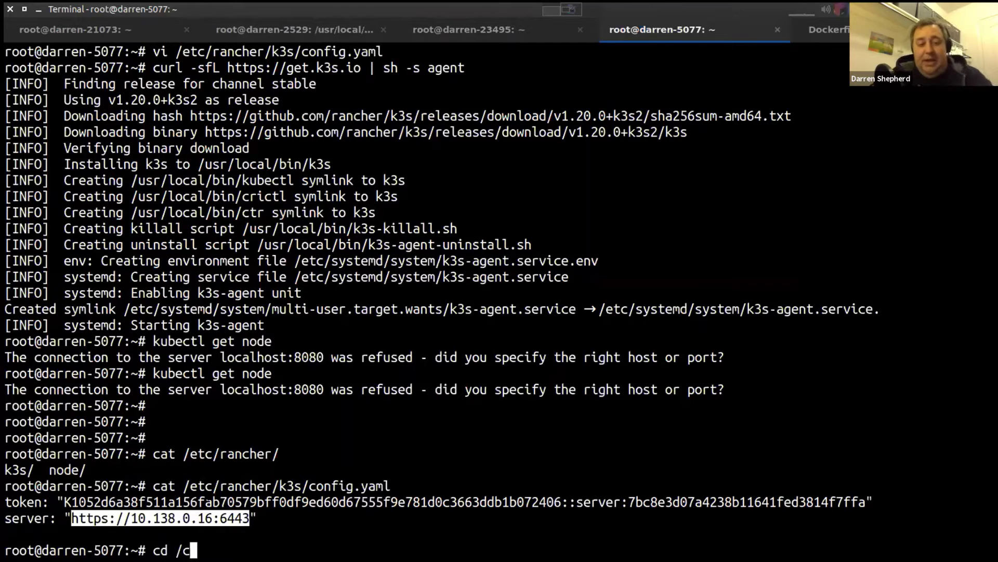
{"action": "type", "text": "at"}
Change into the /var/lib/rancher/k3s/agent directory after correcting a wrong path.
{"action": "key", "text": "BackSpace"}
{"action": "key", "text": "BackSpace"}
{"action": "key", "text": "BackSpace"}
{"action": "type", "text": "v/"}
{"action": "key", "text": "BackSpace"}
{"action": "type", "text": "ar"}
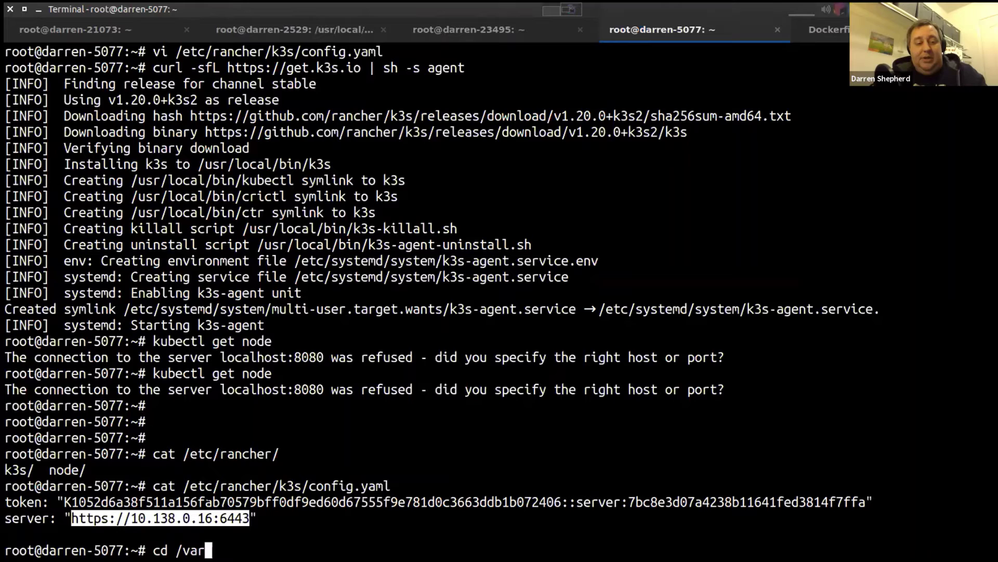
{"action": "type", "text": "/lib/ran"}
{"action": "key", "text": "Tab"}
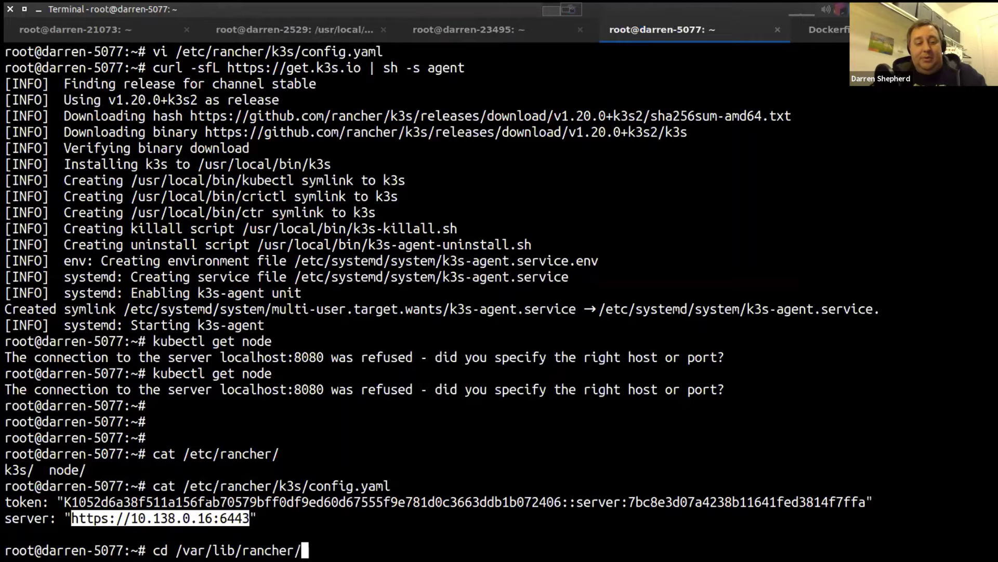
{"action": "type", "text": "k3s/ser"}
{"action": "key", "text": "Return"}
{"action": "key", "text": "Up"}
{"action": "key", "text": "BackSpace"}
{"action": "key", "text": "BackSpace"}
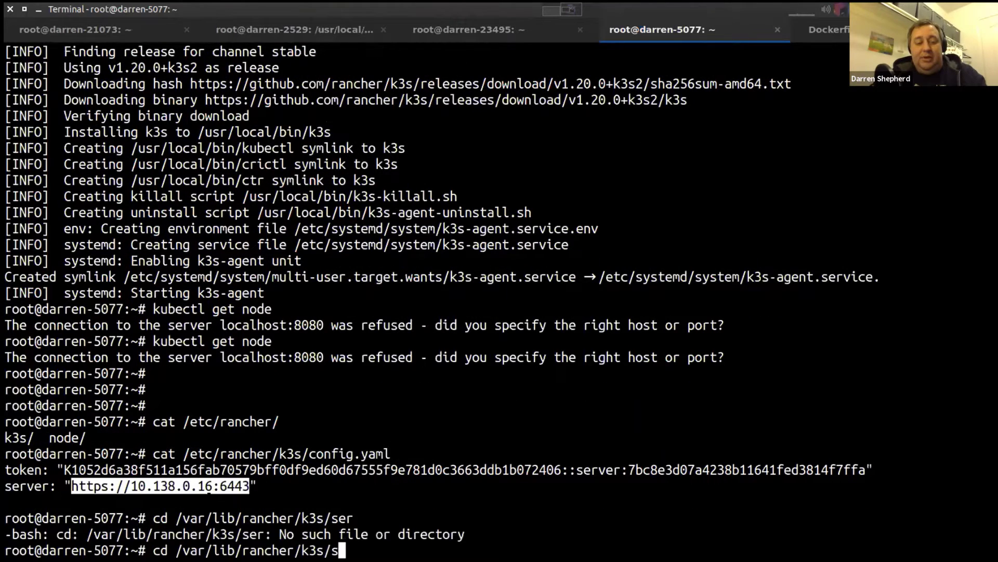
{"action": "key", "text": "BackSpace"}
{"action": "type", "text": "a"}
{"action": "key", "text": "Tab"}
{"action": "key", "text": "Return"}
{"action": "type", "text": "ls"}
List the agent and etc folders and print k3s-agent-load-balancer.json.
{"action": "key", "text": "Return"}
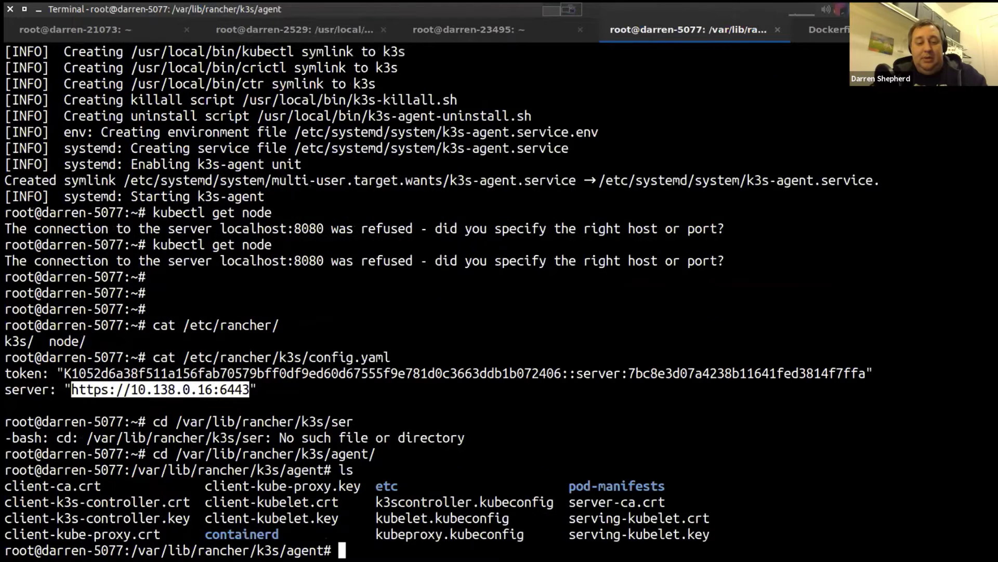
{"action": "type", "text": "cd etc/"}
{"action": "key", "text": "Return"}
{"action": "type", "text": "ls"}
{"action": "key", "text": "Return"}
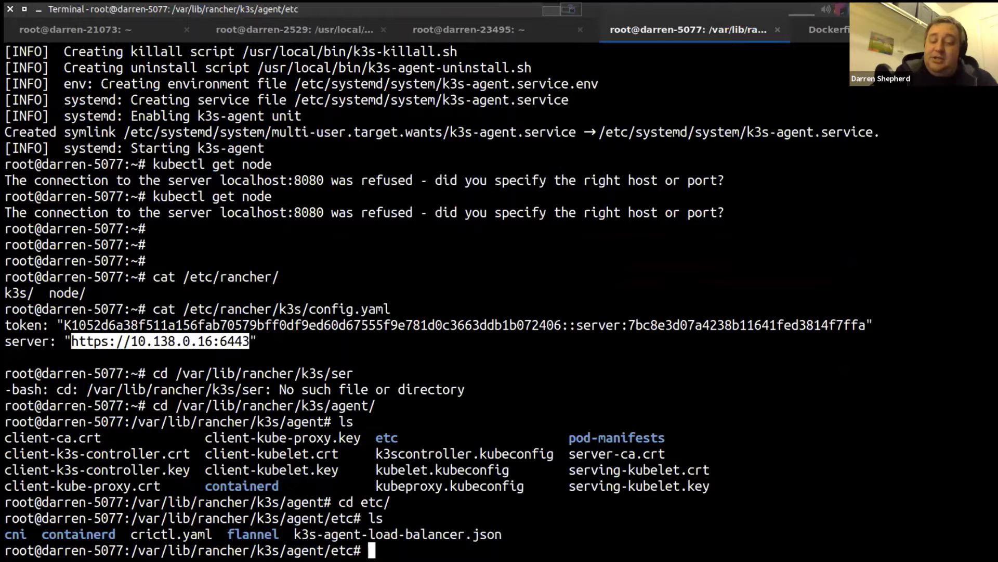
{"action": "type", "text": "cat k3"}
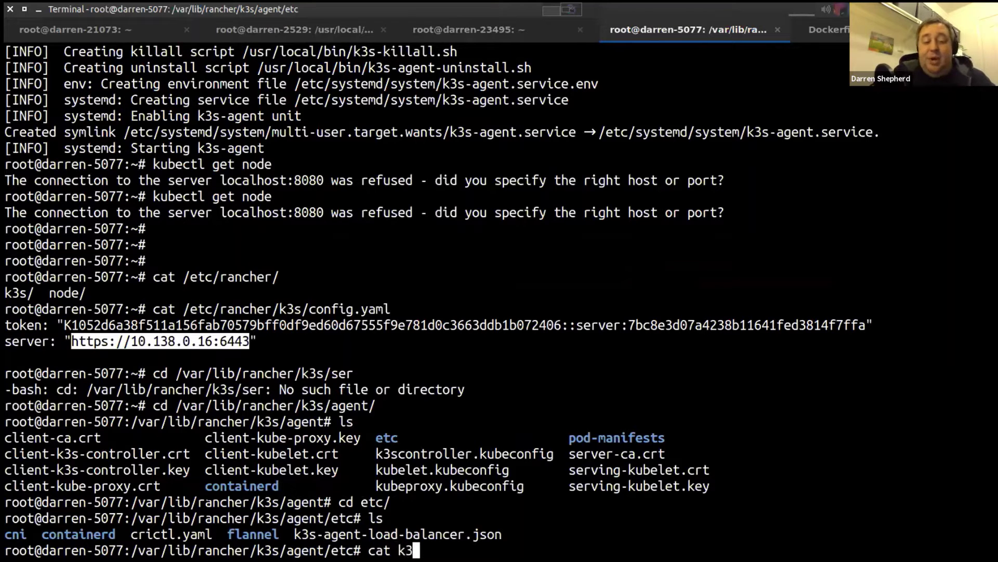
{"action": "key", "text": "Tab"}
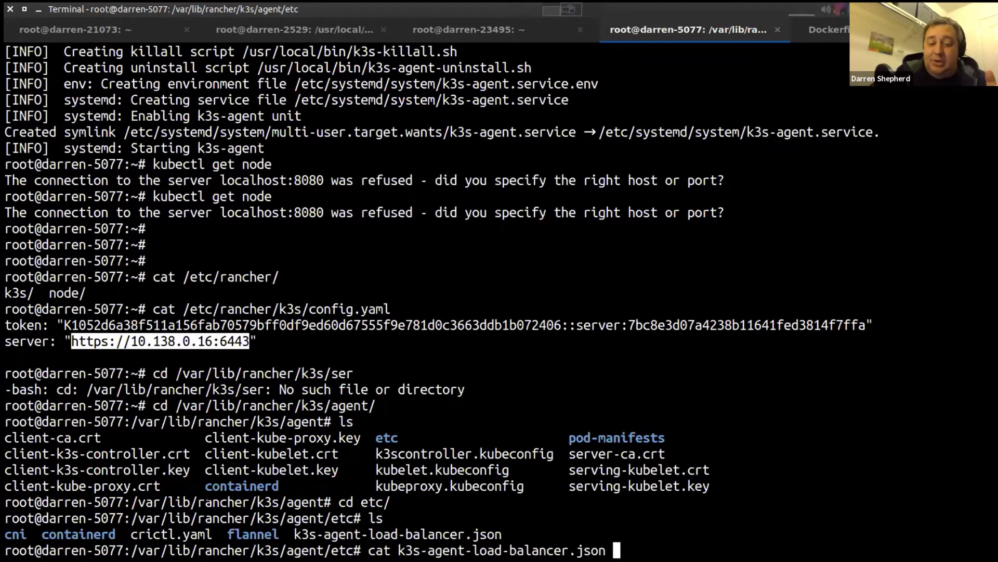
{"action": "key", "text": "Return"}
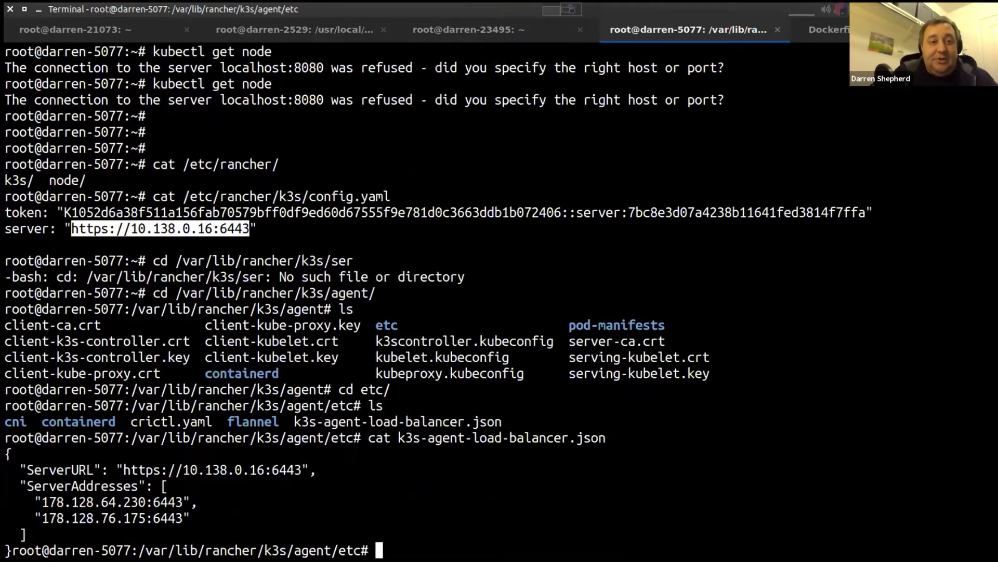
Start the k3s service again on server darren-21073.
{"action": "key", "text": "ctrl+Page_Up"}
{"action": "key", "text": "ctrl+Page_Up"}
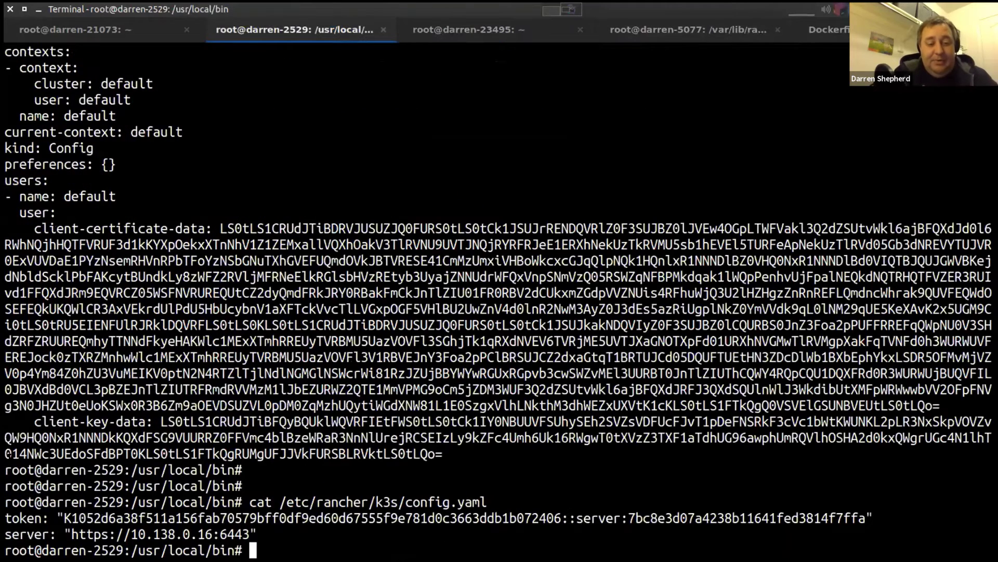
{"action": "key", "text": "ctrl+Page_Up"}
{"action": "key", "text": "Return"}
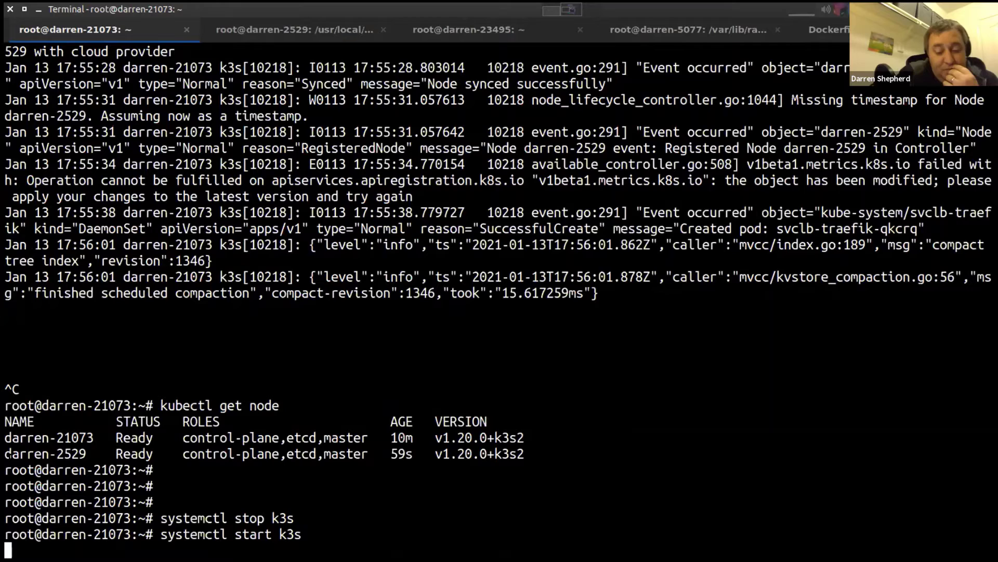
Watch, then reprint the agent load-balancer file, now listing three server addresses.
{"action": "key", "text": "ctrl+Page_Down"}
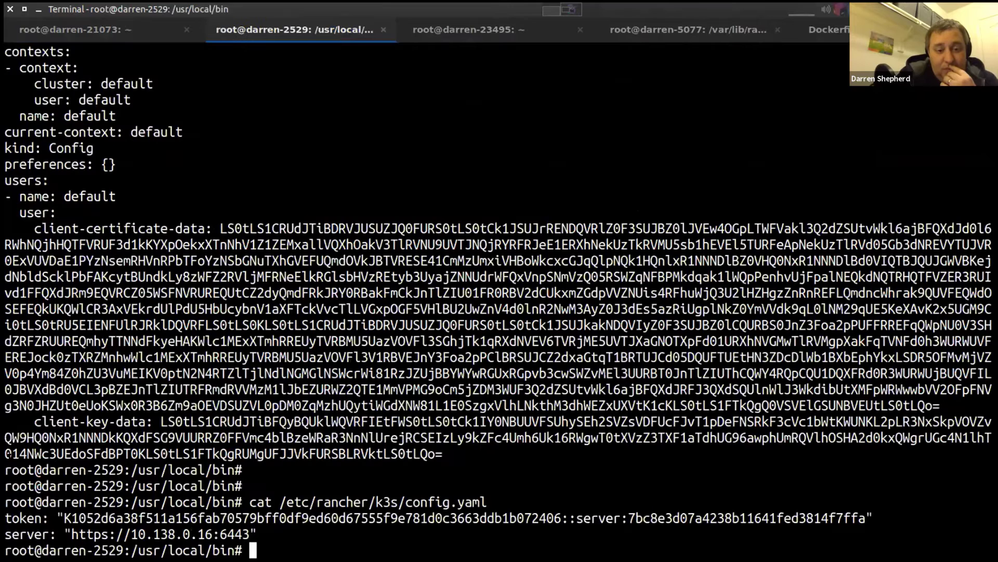
{"action": "key", "text": "ctrl+Page_Down"}
{"action": "key", "text": "ctrl+Page_Down"}
{"action": "key", "text": "Up"}
{"action": "key", "text": "Home"}
{"action": "type", "text": "w"}
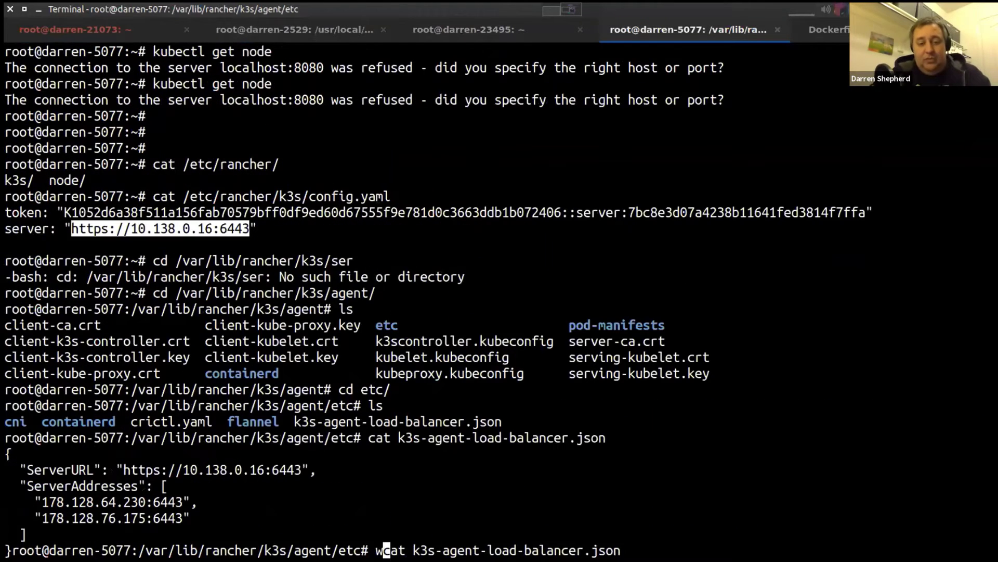
{"action": "type", "text": "atchcat"}
{"action": "key", "text": "Return"}
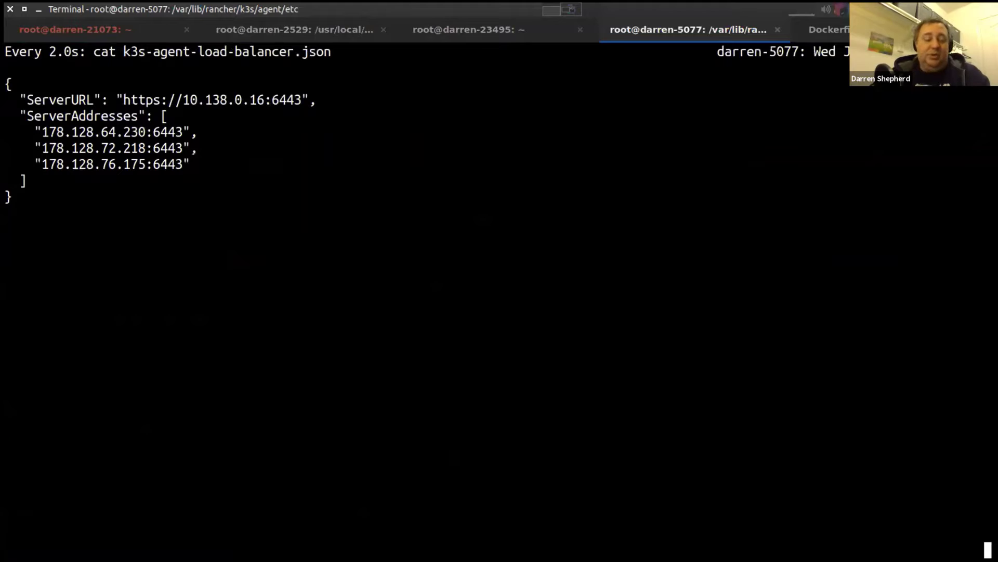
{"action": "key", "text": "ctrl+c"}
{"action": "type", "text": "cat k3s"}
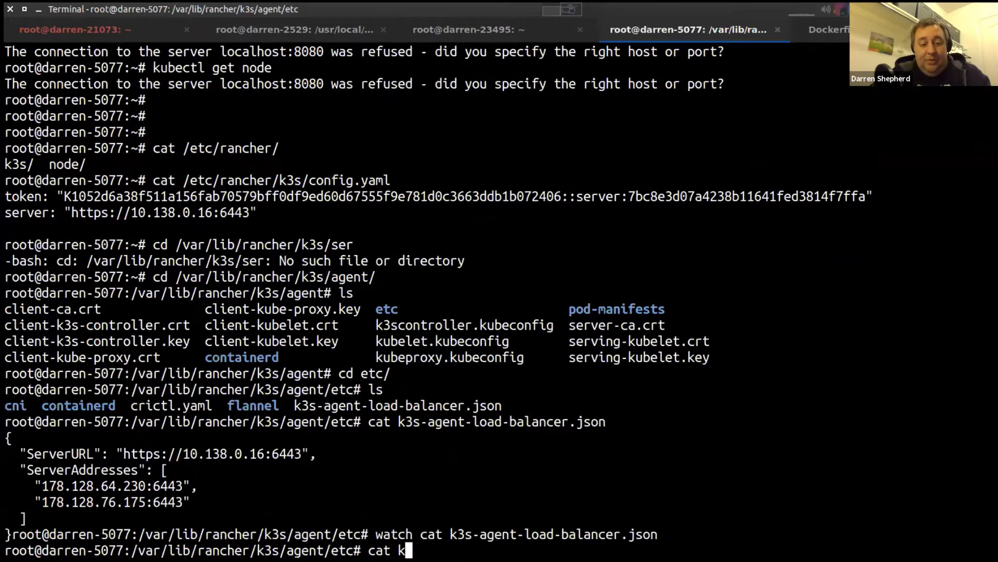
{"action": "key", "text": "Tab"}
{"action": "key", "text": "Return"}
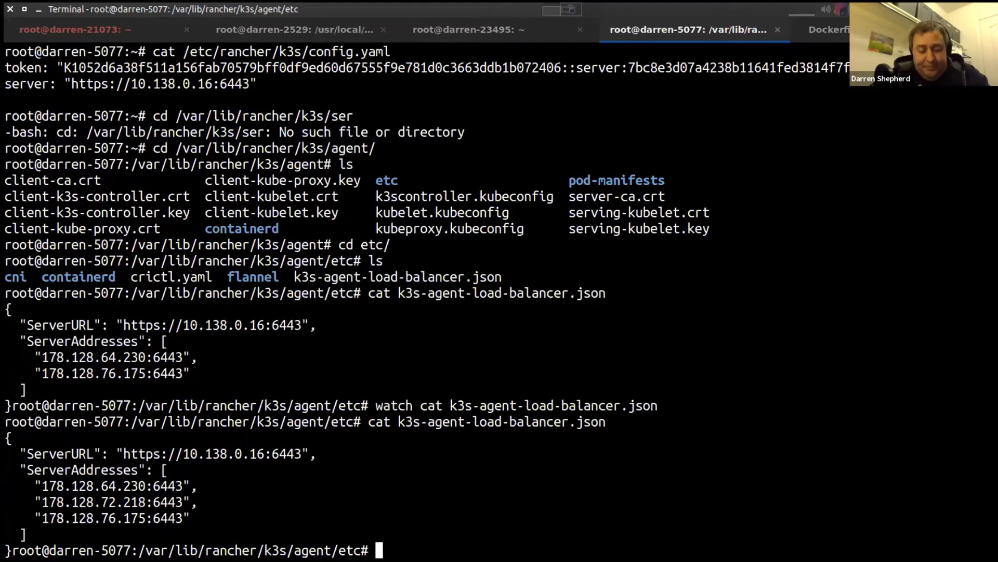
{"action": "type", "text": "journalctl -u "}
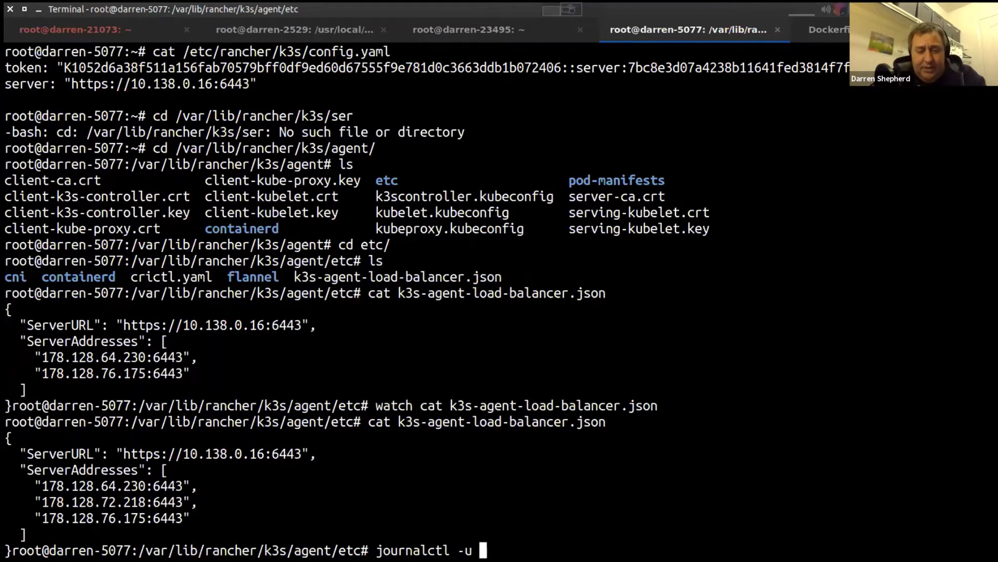
{"action": "type", "text": "k3s-agent "}
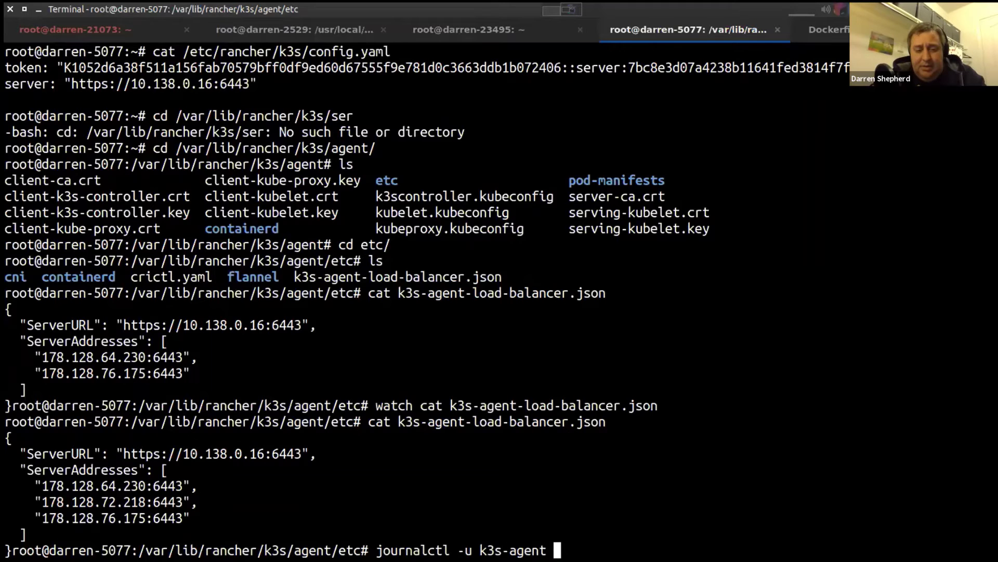
{"action": "type", "text": "| less"}
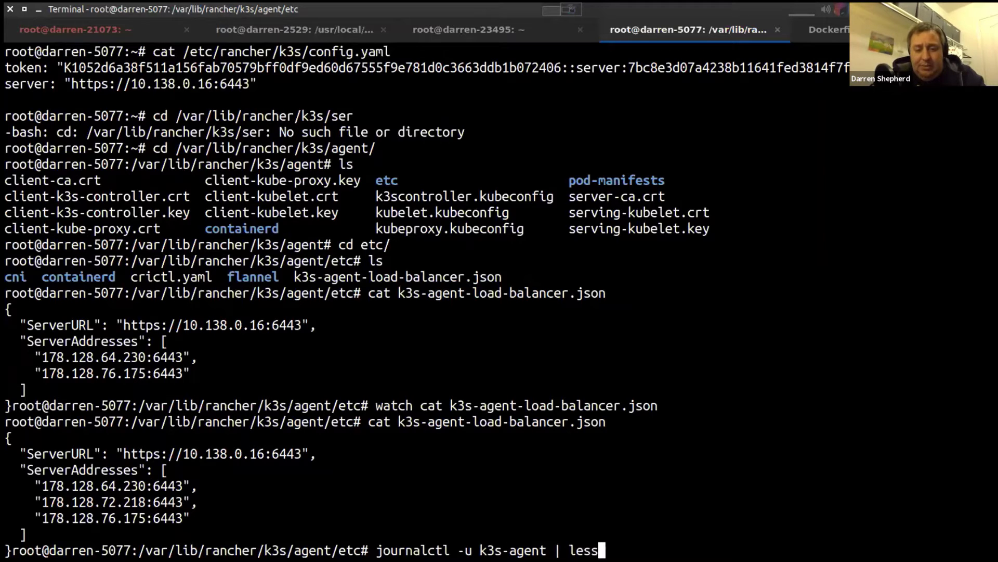
Open the k3s-agent journal in less and search backward for kubelet.
{"action": "key", "text": "Return"}
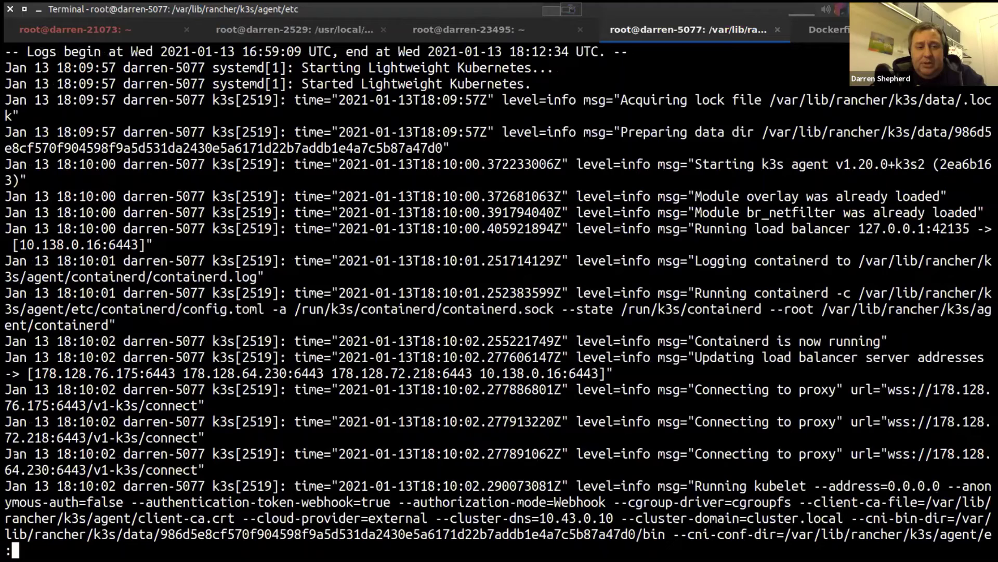
{"action": "key", "text": "shift+g"}
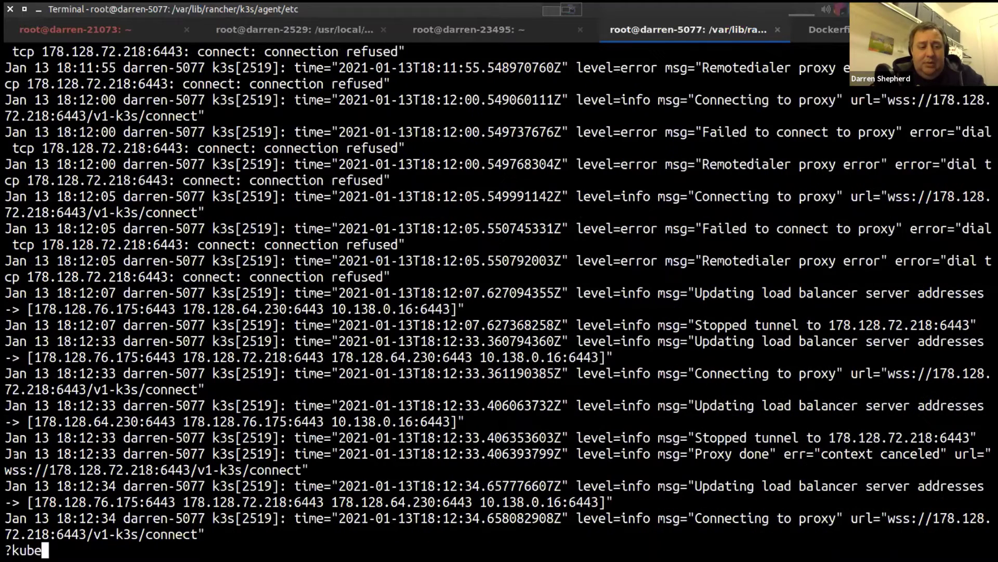
{"action": "type", "text": "?kubelet"}
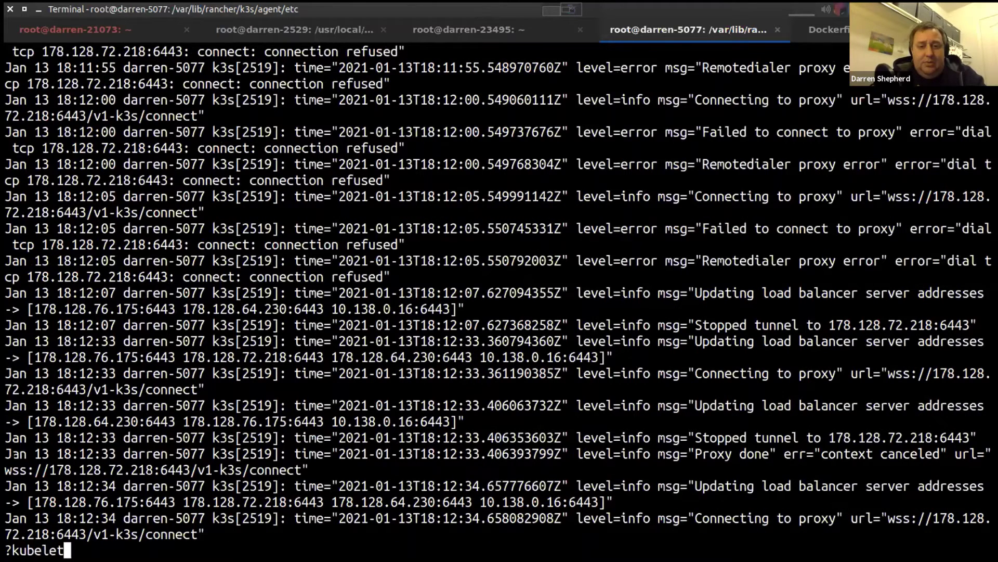
{"action": "key", "text": "Return"}
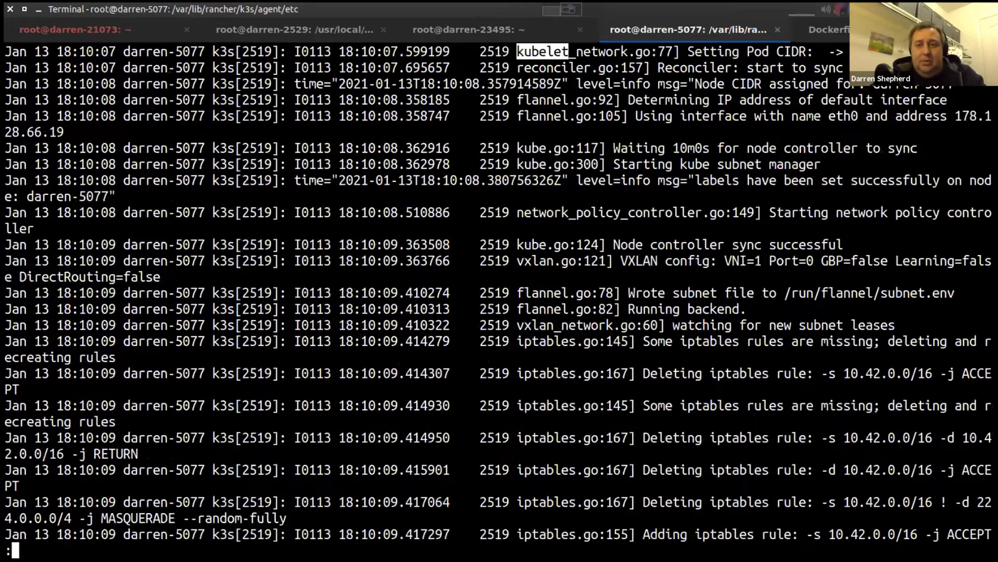
{"action": "key", "text": "k"}
{"action": "key", "text": "k"}
{"action": "key", "text": "k"}
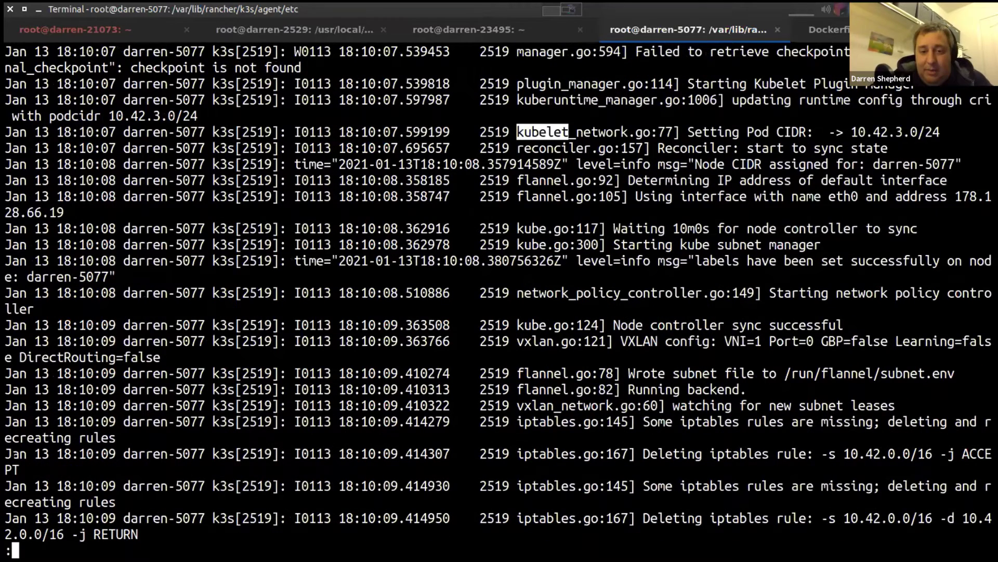
{"action": "key", "text": "n"}
Reveal the kubelet startup flags and highlight the kubelet.kubeconfig path.
{"action": "key", "text": "j"}
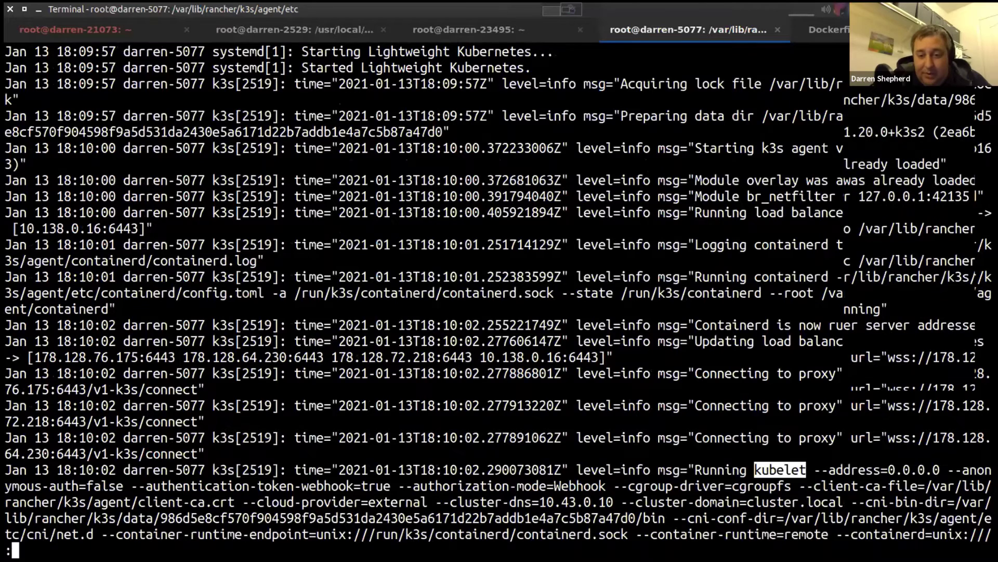
{"action": "key", "text": "j"}
{"action": "key", "text": "j"}
{"action": "key", "text": "j"}
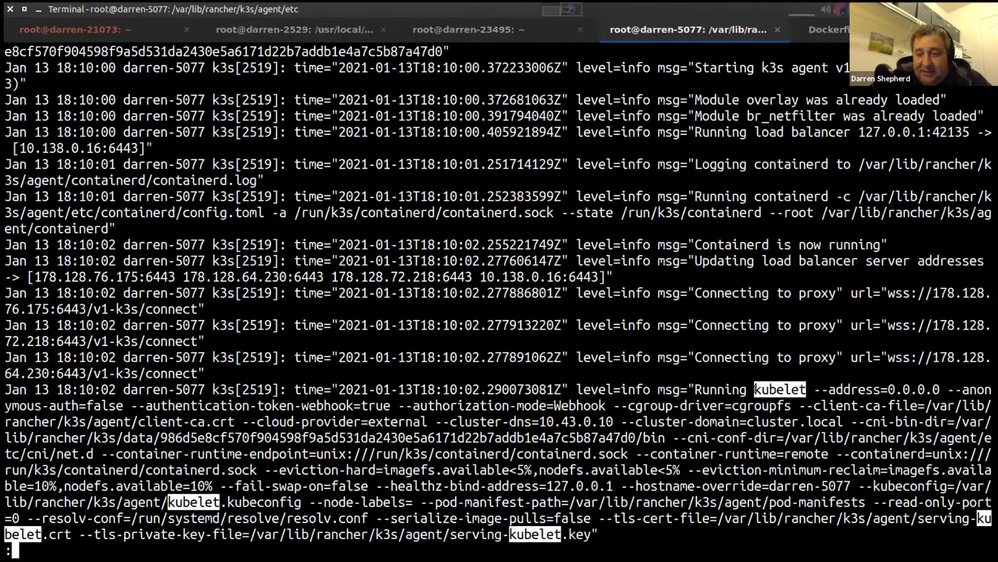
{"action": "mouse_move", "coordinate": [811, 389]}
{"action": "left_mouse_down"}
{"action": "mouse_move", "coordinate": [880, 503]}
{"action": "mouse_move", "coordinate": [890, 502]}
{"action": "left_mouse_up"}
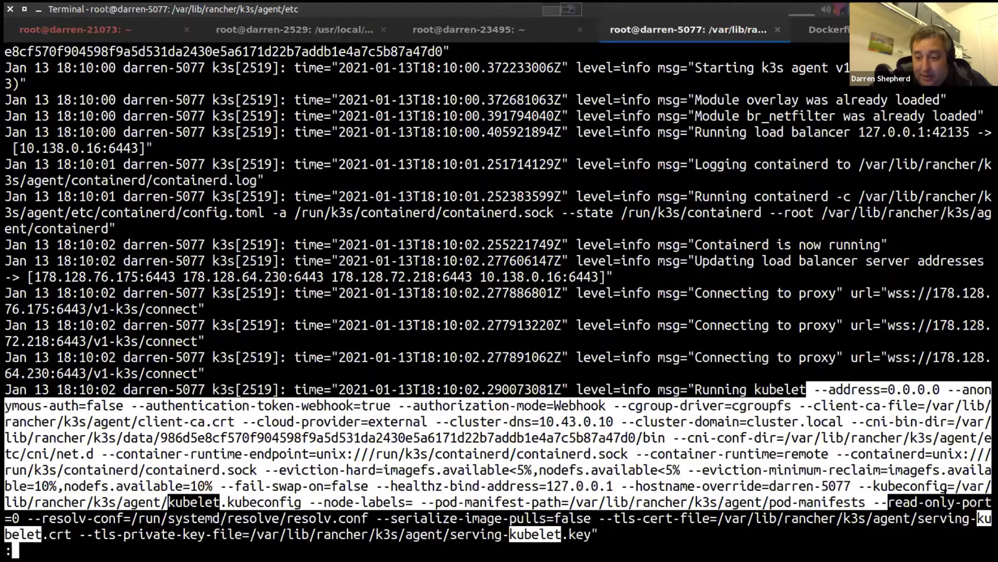
{"action": "left_click", "coordinate": [951, 490]}
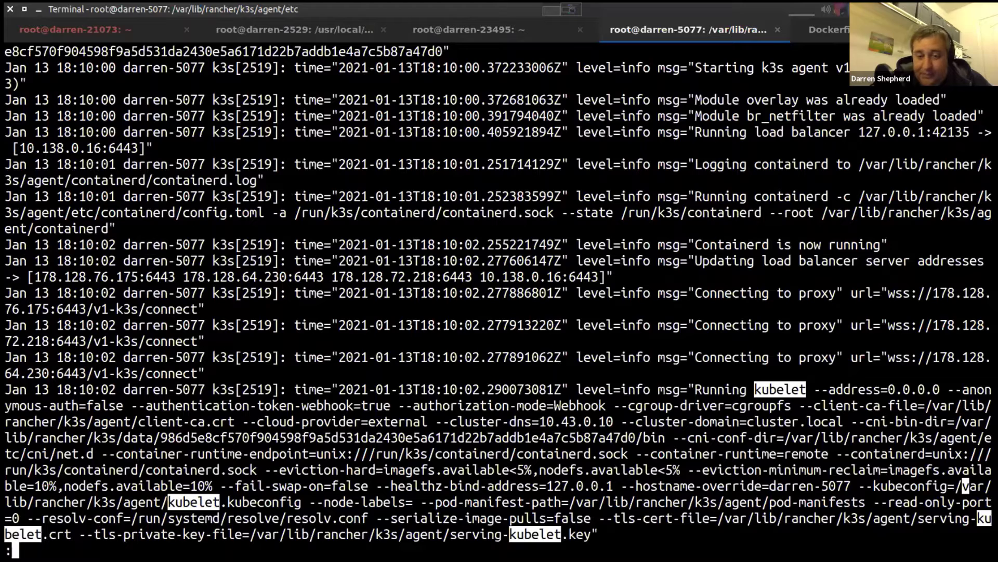
{"action": "left_click_drag", "start_coordinate": [962, 486], "coordinate": [299, 503]}
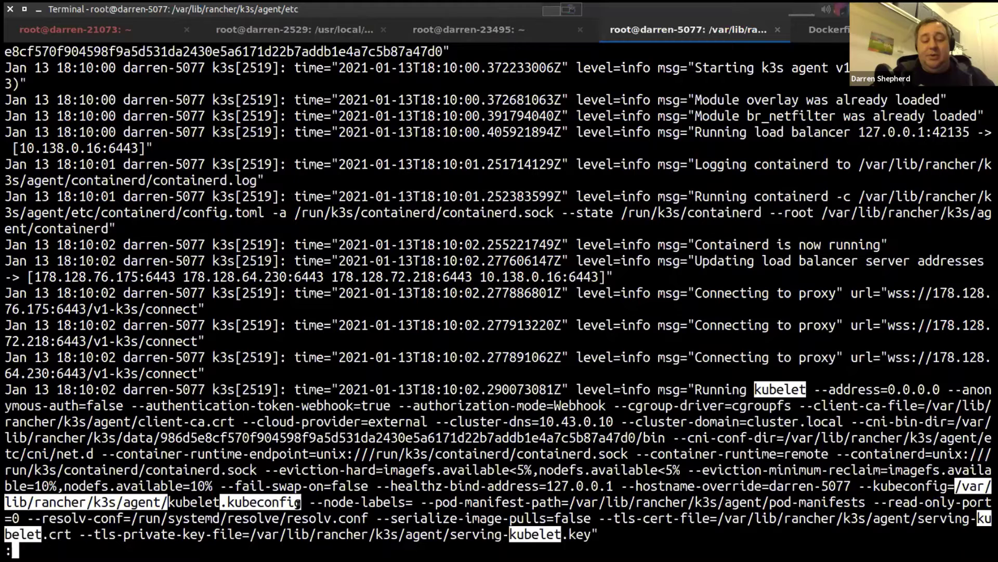
{"action": "key", "text": "q"}
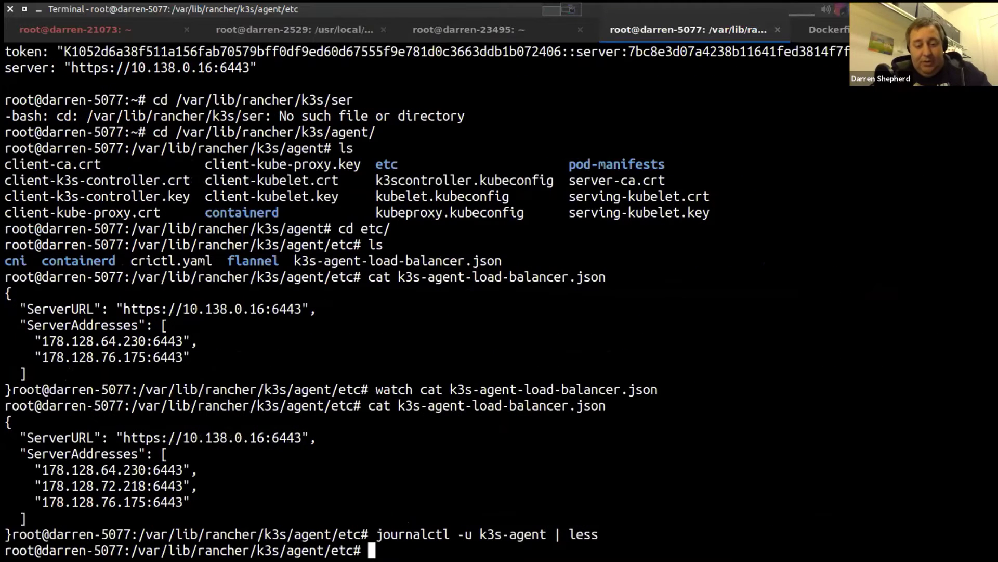
{"action": "key", "text": "Up"}
{"action": "key", "text": "Up"}
{"action": "key", "text": "Return"}
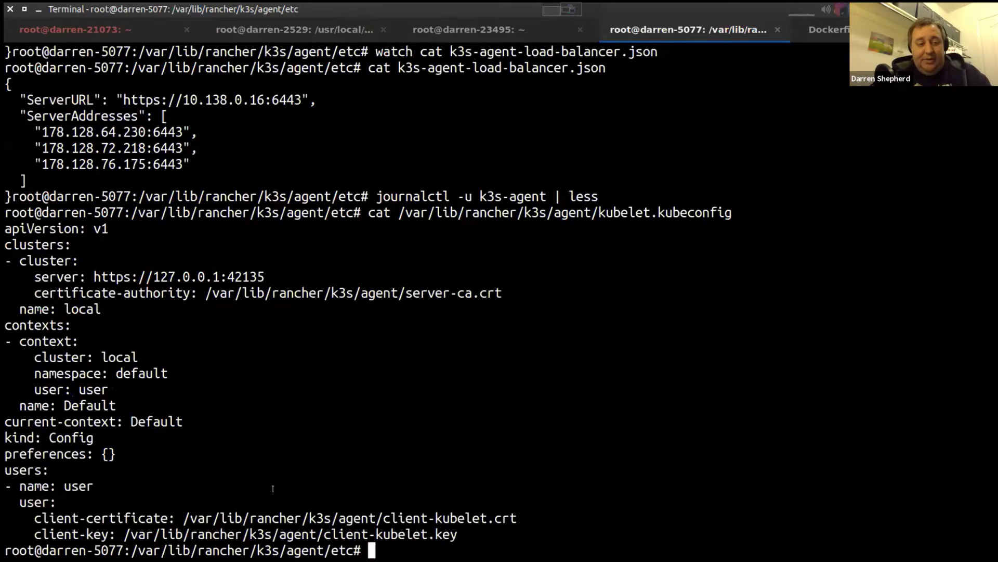
{"action": "double_click", "coordinate": [199, 277]}
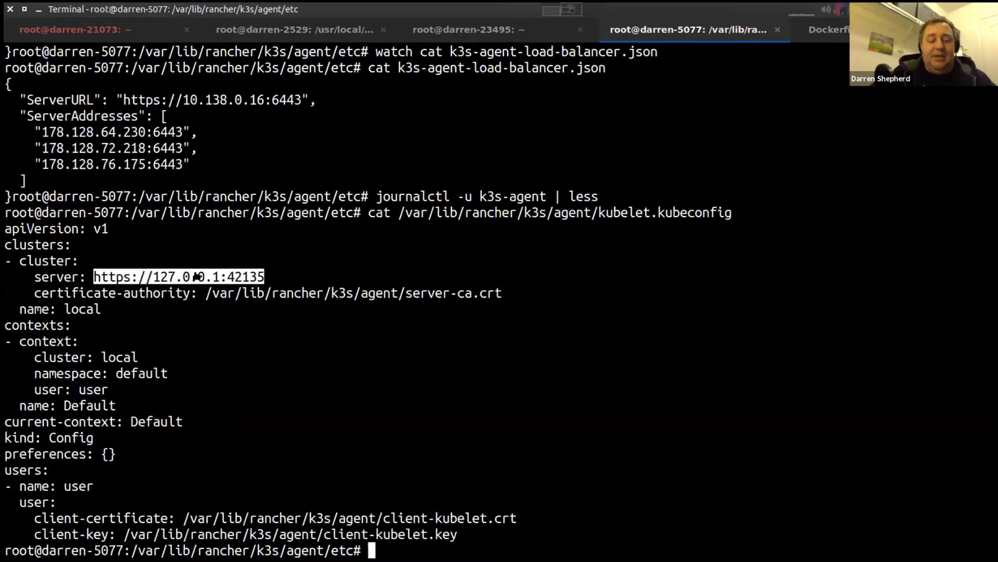
{"action": "key", "text": "alt+Tab"}
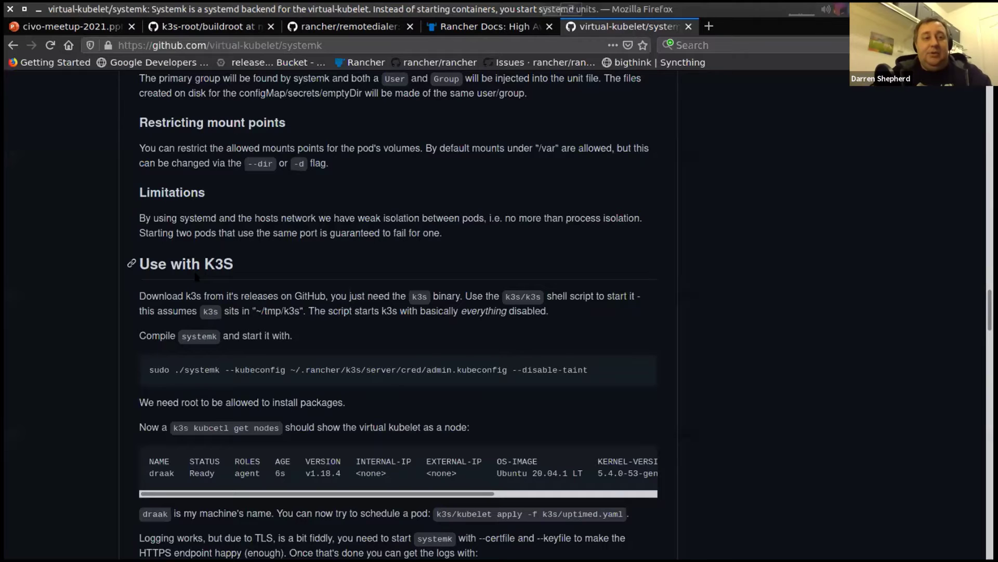
Search 'google tcp proxy' and open the inet.af/tcpproxy GoDoc package page.
{"action": "key", "text": "ctrl+t"}
{"action": "type", "text": "google tcp proxy"}
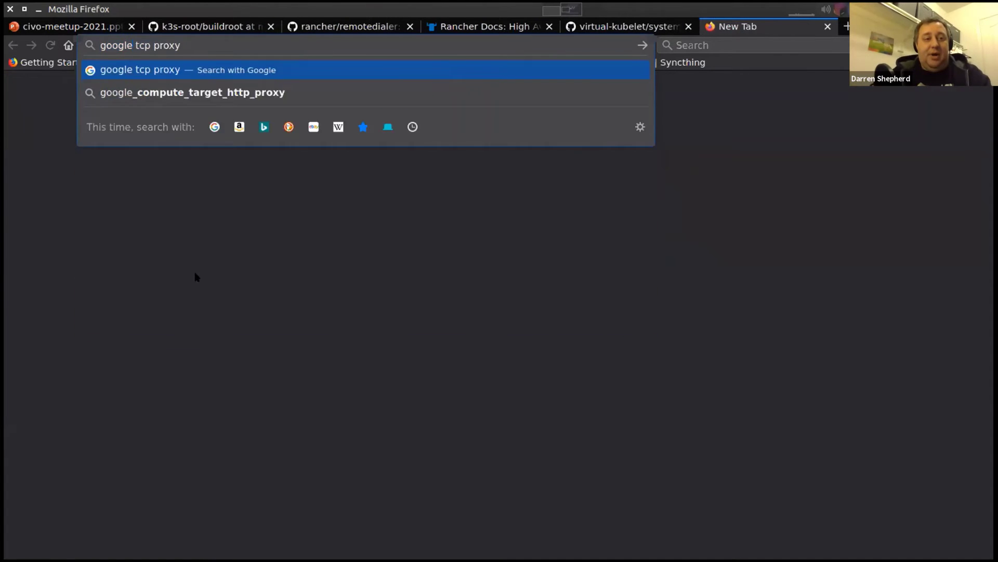
{"action": "key", "text": "Return"}
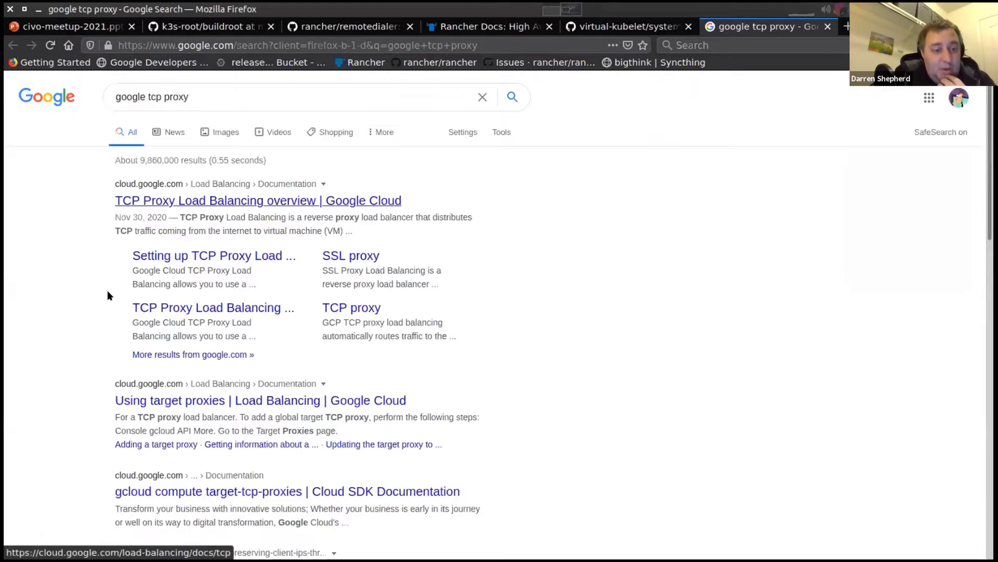
{"action": "scroll", "coordinate": [107, 290], "scroll_direction": "down", "scroll_amount": 3}
{"action": "scroll", "coordinate": [108, 291], "scroll_direction": "down", "scroll_amount": 3}
{"action": "scroll", "coordinate": [106, 293], "scroll_direction": "down", "scroll_amount": 2}
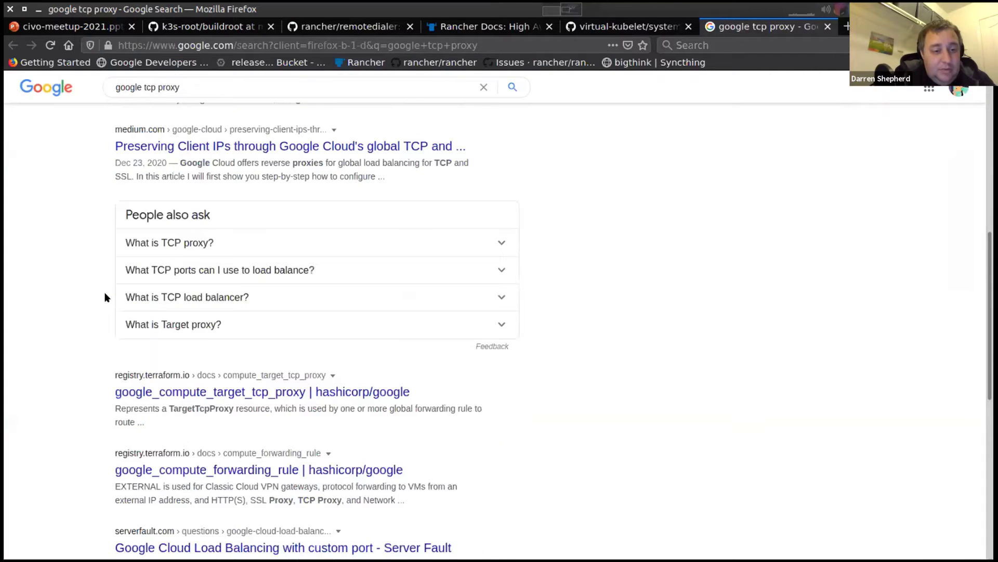
{"action": "scroll", "coordinate": [107, 296], "scroll_direction": "down", "scroll_amount": 3}
{"action": "key", "text": "ctrl+l"}
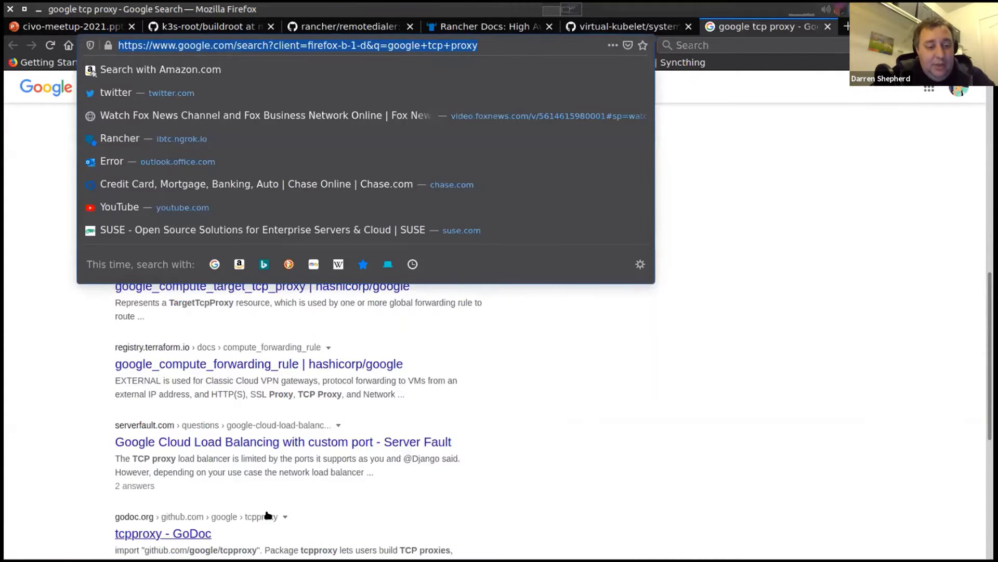
{"action": "key", "text": "Escape"}
{"action": "left_click", "coordinate": [162, 533]}
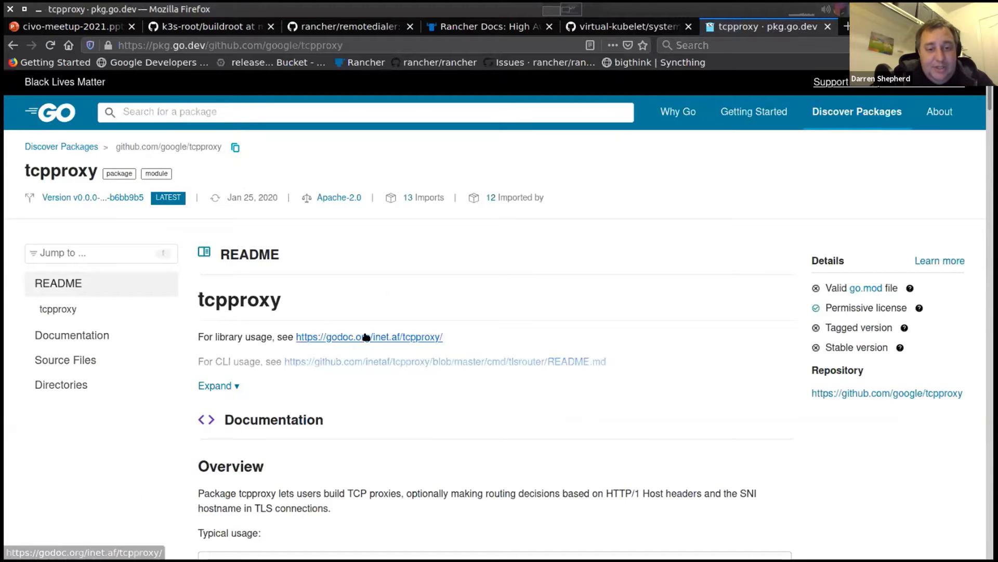
{"action": "left_click", "coordinate": [366, 338]}
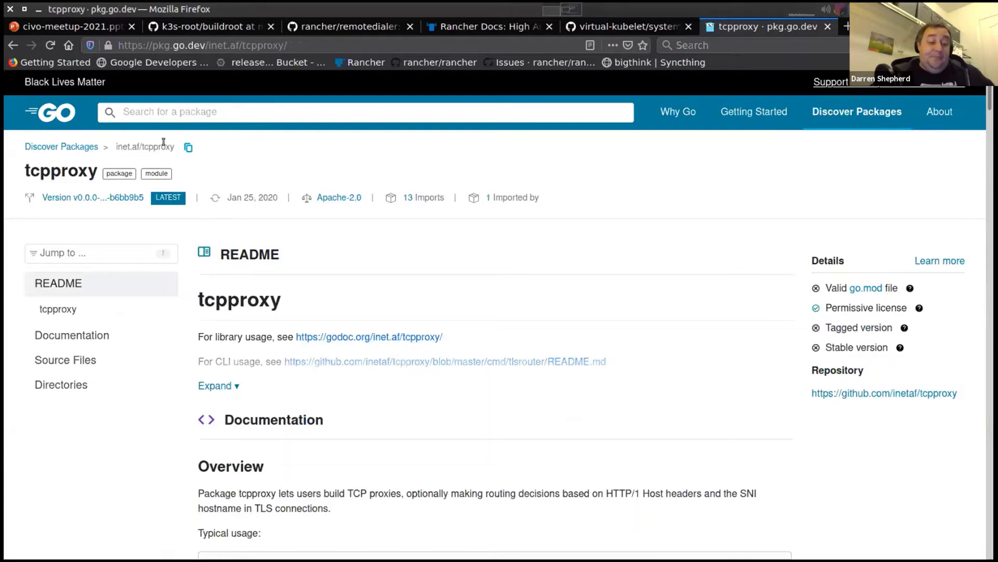
{"action": "key", "text": "alt+Tab"}
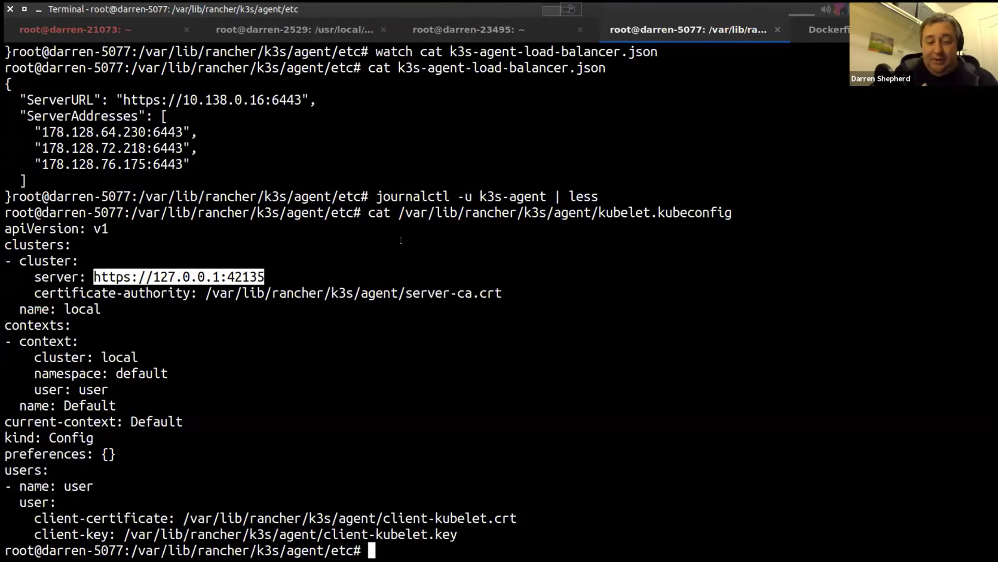
Stop the k3s service again on server darren-21073.
{"action": "key", "text": "Return"}
{"action": "key", "text": "Return"}
{"action": "key", "text": "Return"}
{"action": "key", "text": "ctrl+Page_Up"}
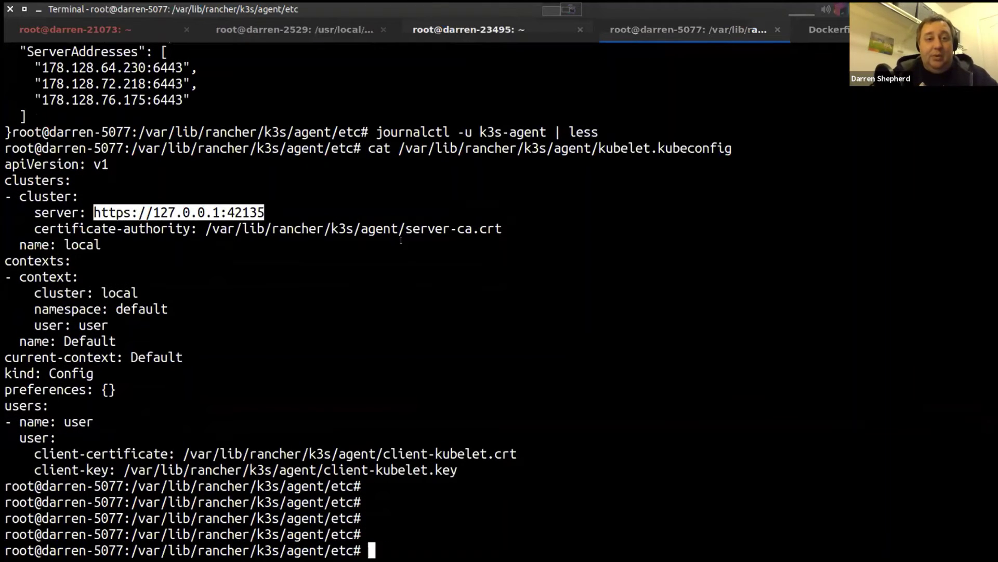
{"action": "key", "text": "ctrl+Page_Up"}
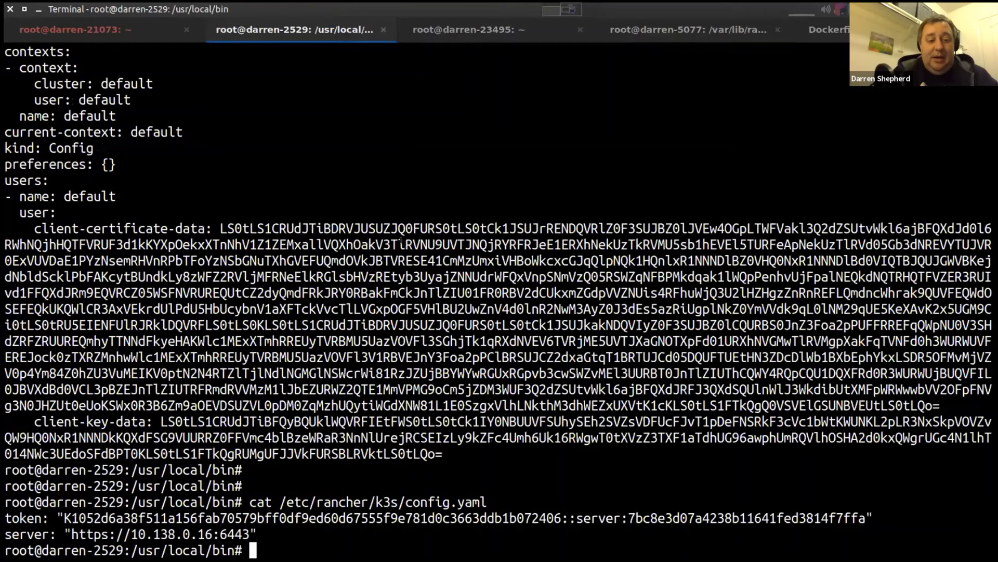
{"action": "key", "text": "ctrl+Page_Up"}
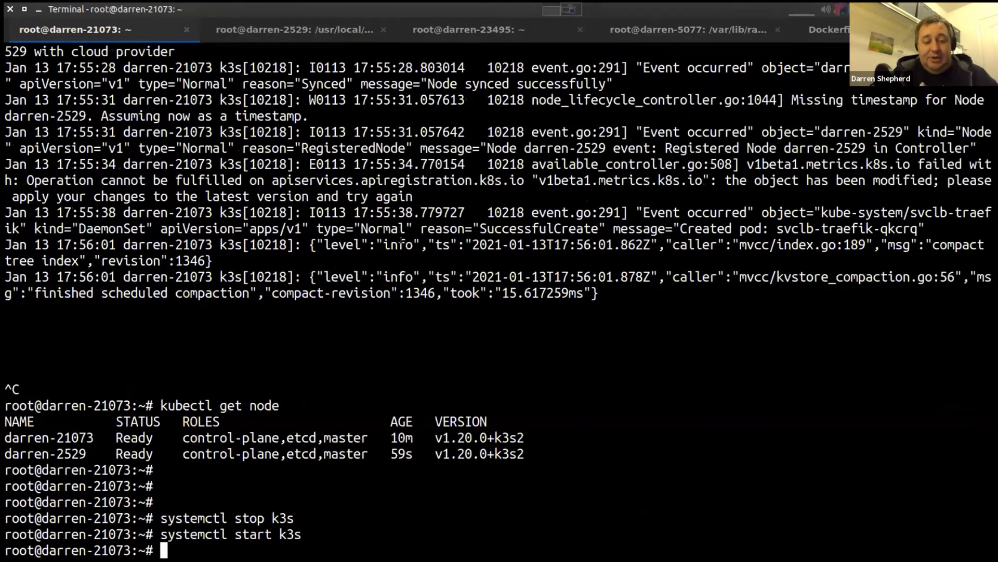
{"action": "key", "text": "Up"}
{"action": "key", "text": "Up"}
{"action": "key", "text": "Return"}
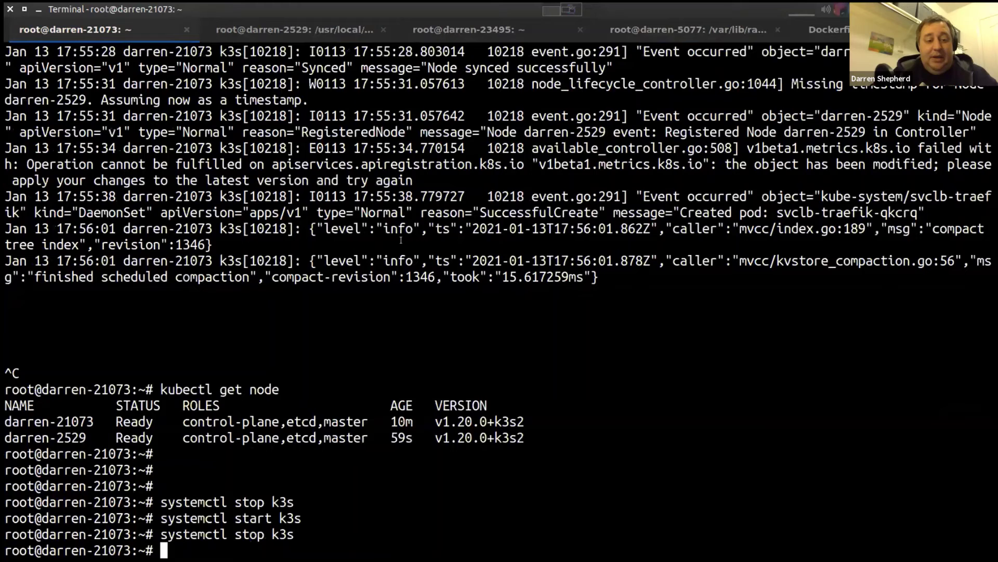
Reprint the agent load-balancer file several times, still showing three server addresses.
{"action": "key", "text": "alt+4"}
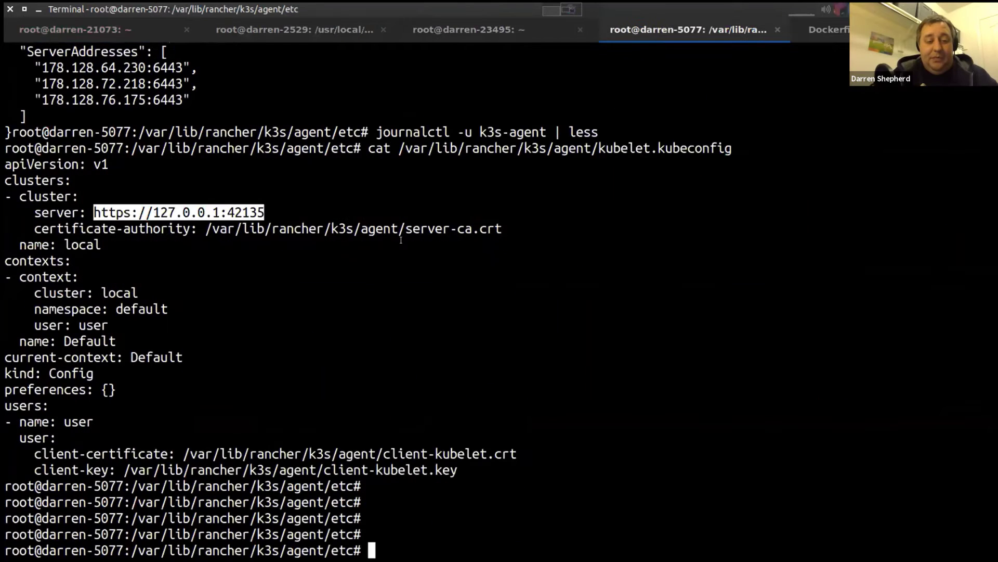
{"action": "key", "text": "Up"}
{"action": "key", "text": "Up"}
{"action": "key", "text": "Up"}
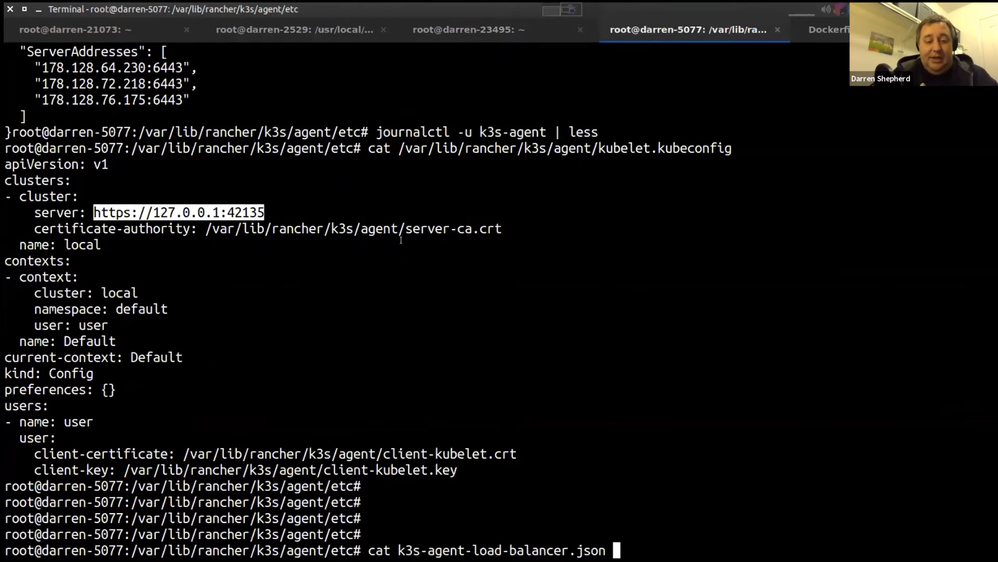
{"action": "key", "text": "Return"}
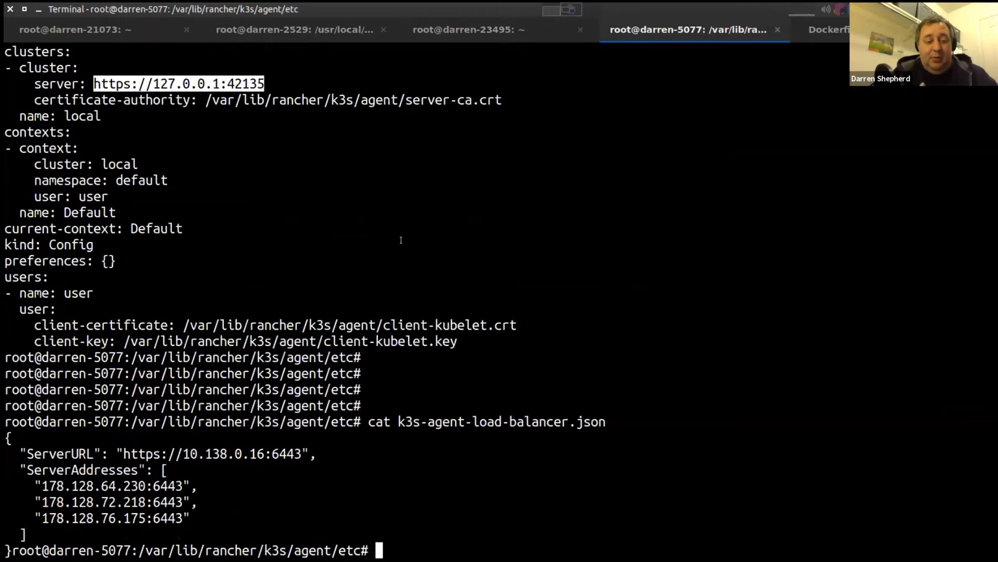
{"action": "key", "text": "Up"}
{"action": "key", "text": "Return"}
{"action": "key", "text": "Up"}
{"action": "key", "text": "Return"}
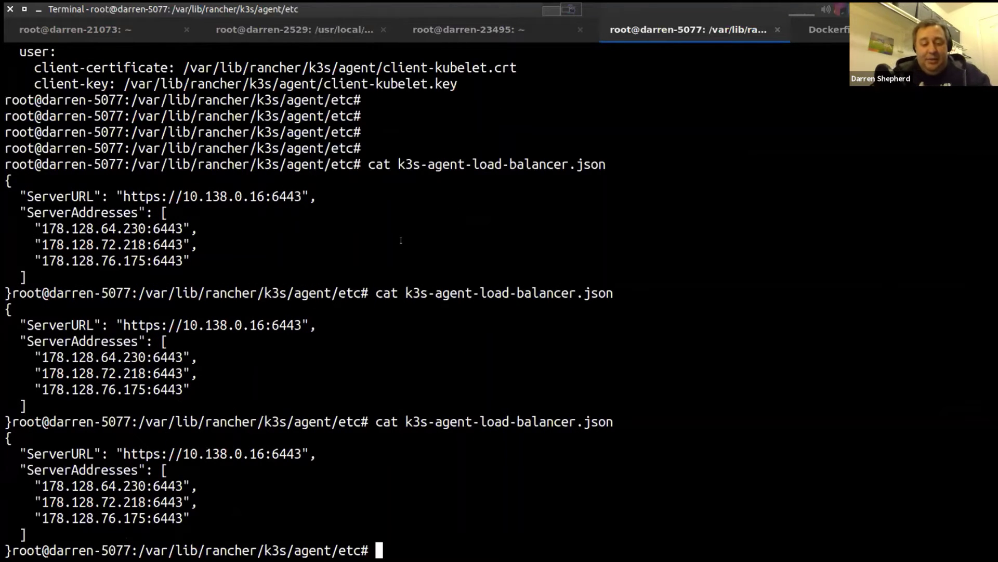
{"action": "type", "text": "journalctl -u "}
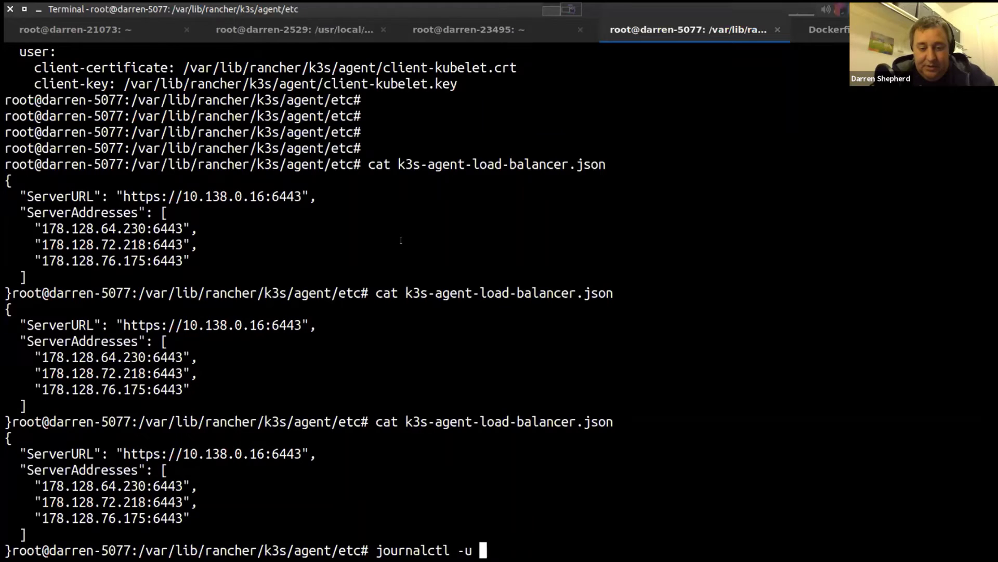
{"action": "type", "text": "k3s-agent"}
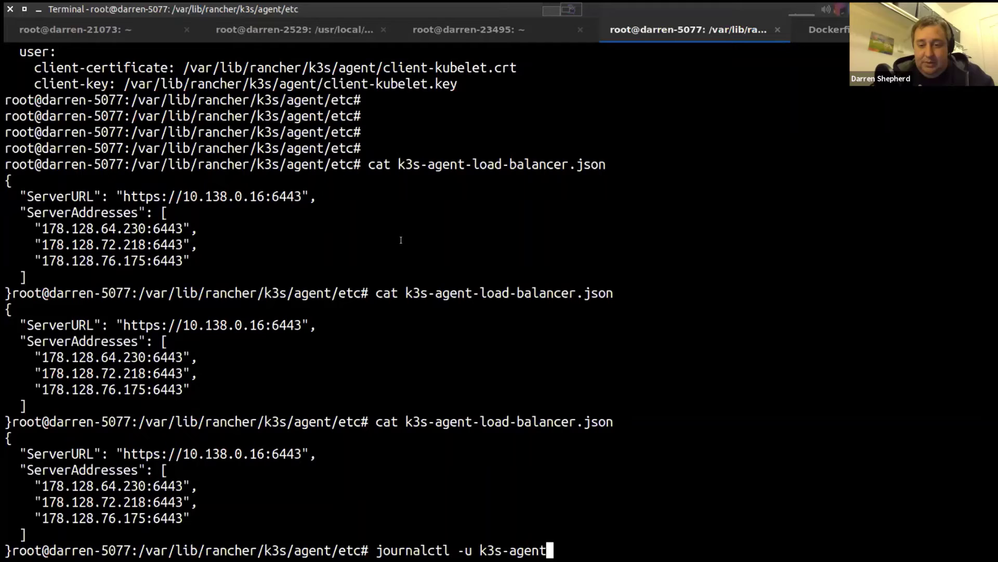
Show the end of the k3s-agent journal and mark the refused connections to 178.128.72.218:6443.
{"action": "key", "text": "Return"}
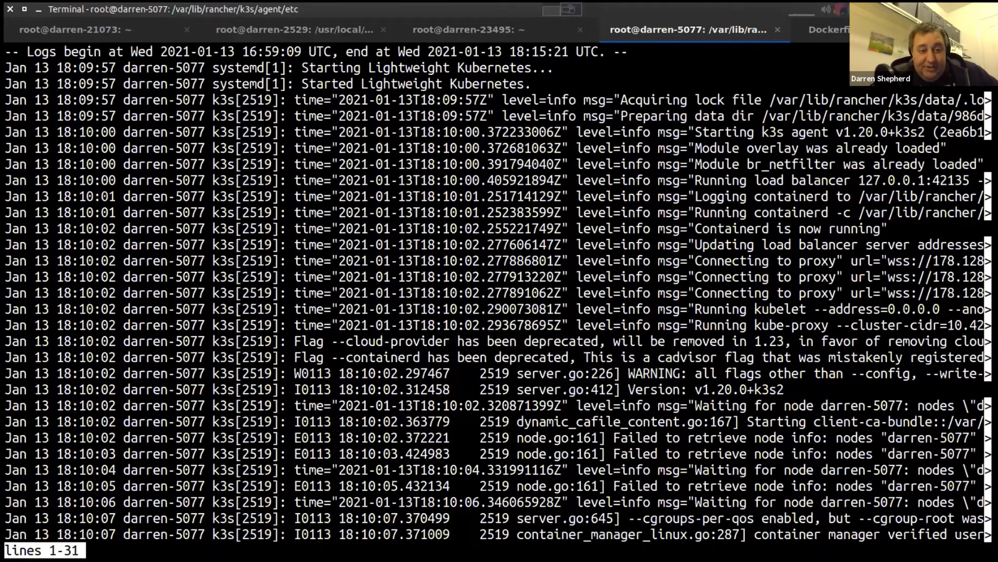
{"action": "key", "text": "G"}
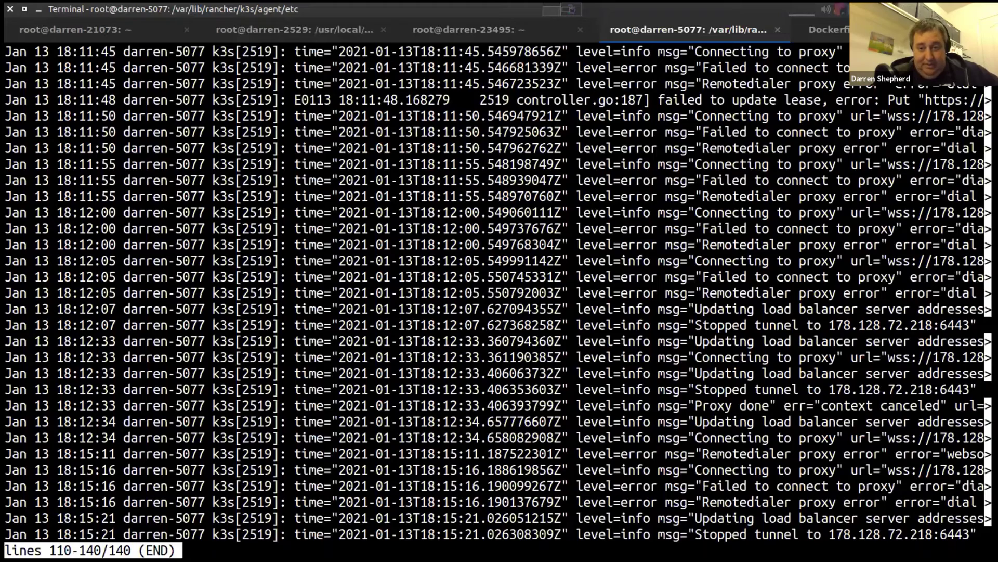
{"action": "key", "text": "Right"}
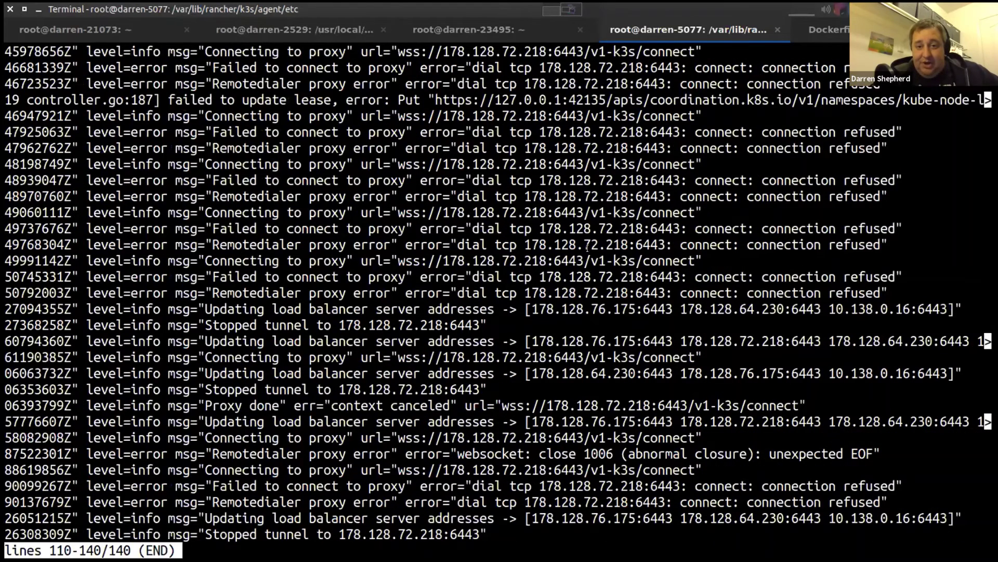
{"action": "left_click_drag", "start_coordinate": [588, 251], "coordinate": [601, 272]}
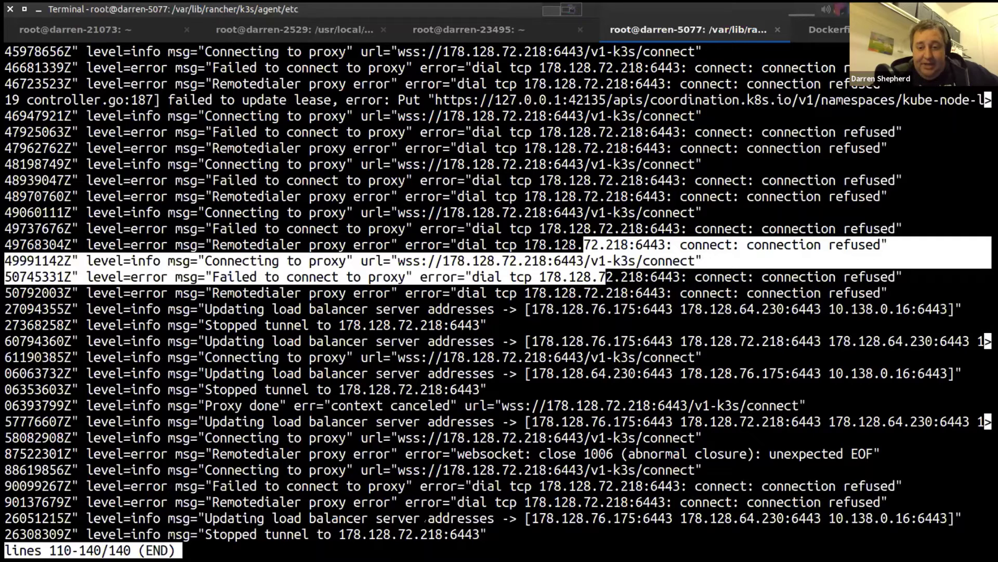
{"action": "double_click", "coordinate": [373, 534]}
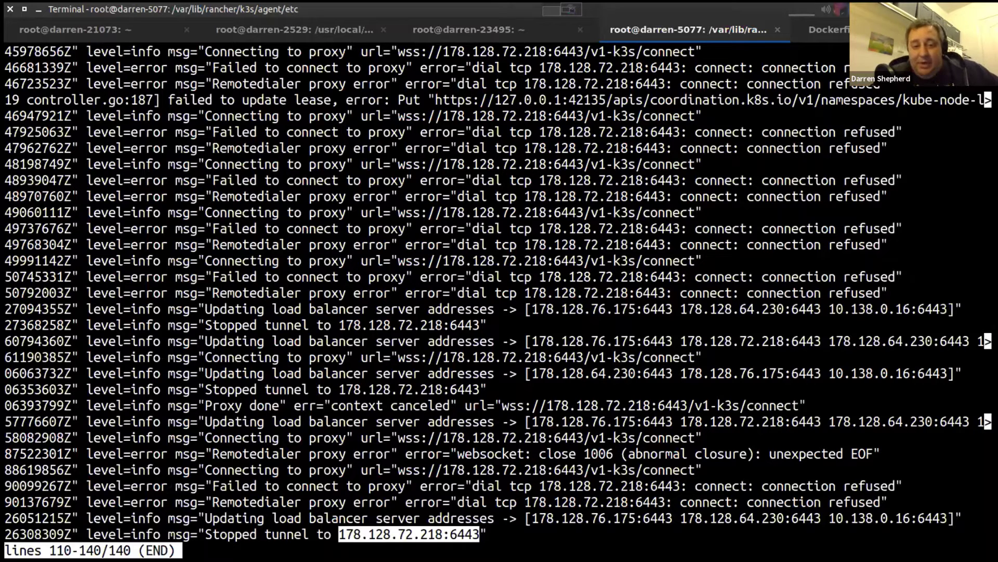
{"action": "left_click", "coordinate": [401, 367]}
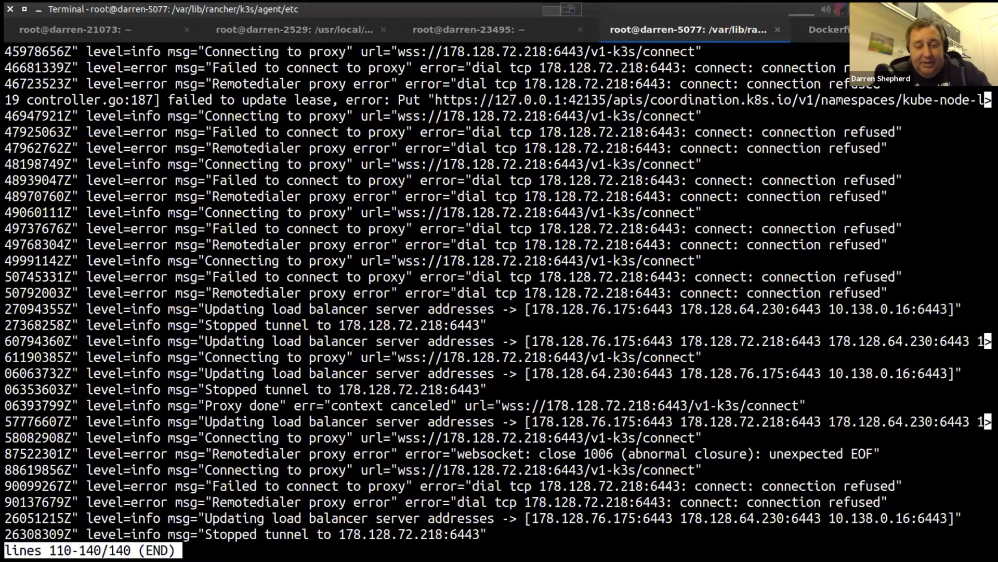
Reselect the stopped server's address and reprint the load-balancer file, now listing two servers.
{"action": "double_click", "coordinate": [409, 535]}
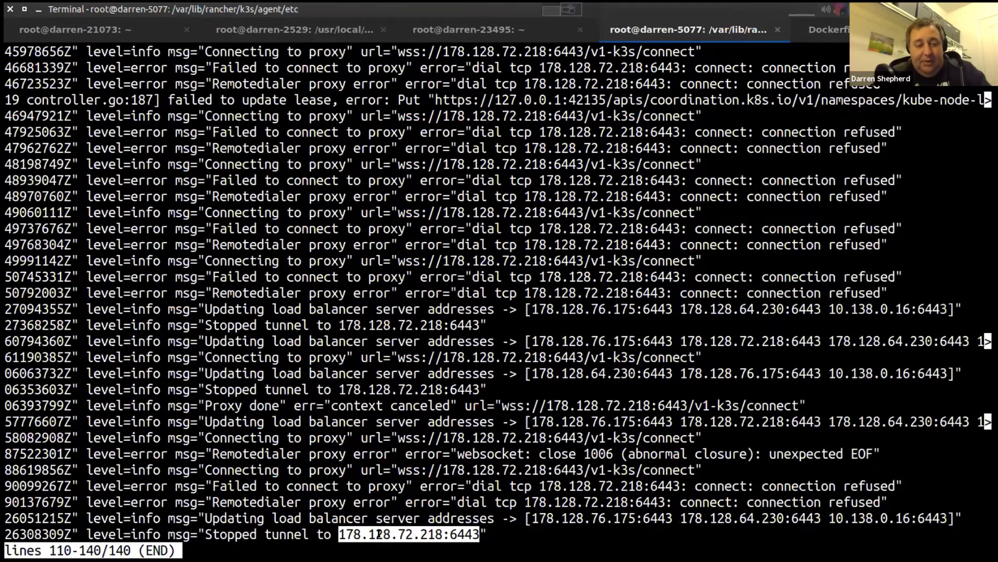
{"action": "key", "text": "q"}
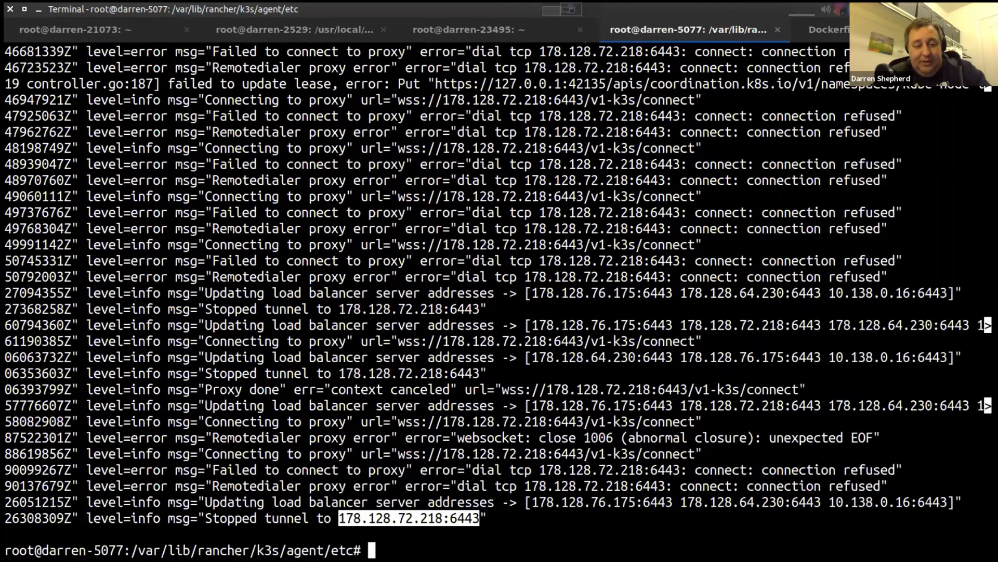
{"action": "type", "text": "cat k3s-agent-load-balancer.json"}
{"action": "key", "text": "Return"}
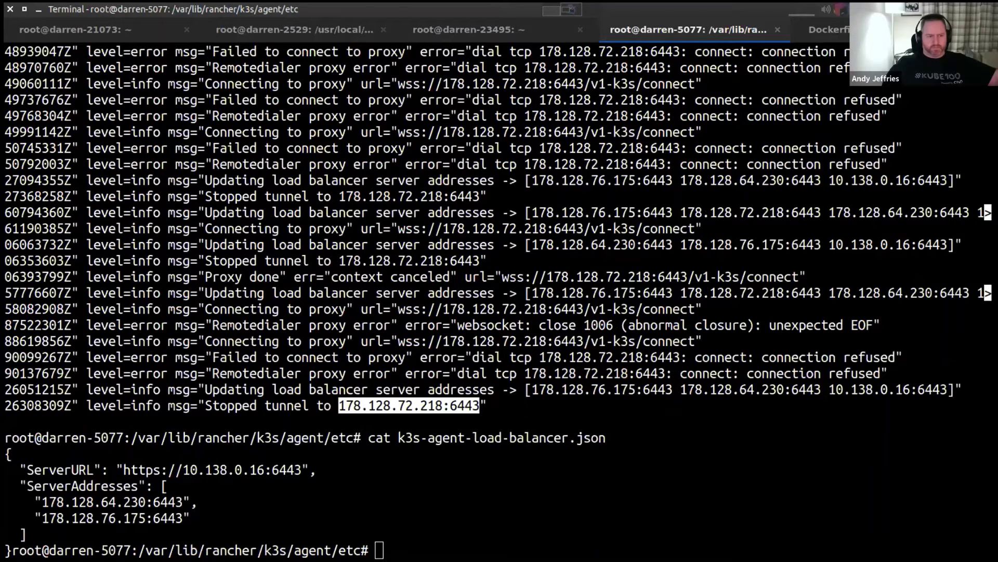
{"action": "key", "text": "alt+Tab"}
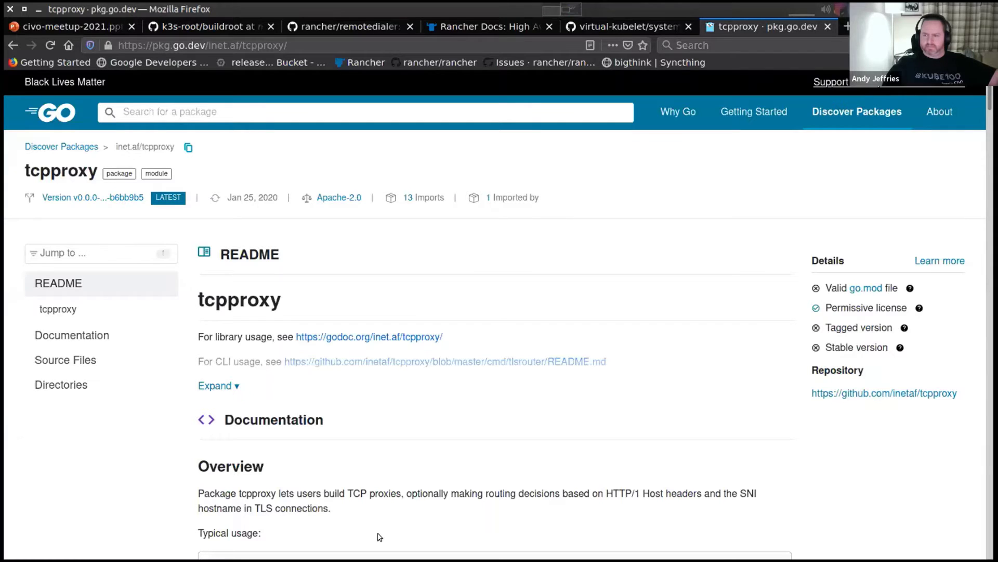
{"action": "key", "text": "alt+Tab"}
{"action": "key", "text": "alt+shift+Tab"}
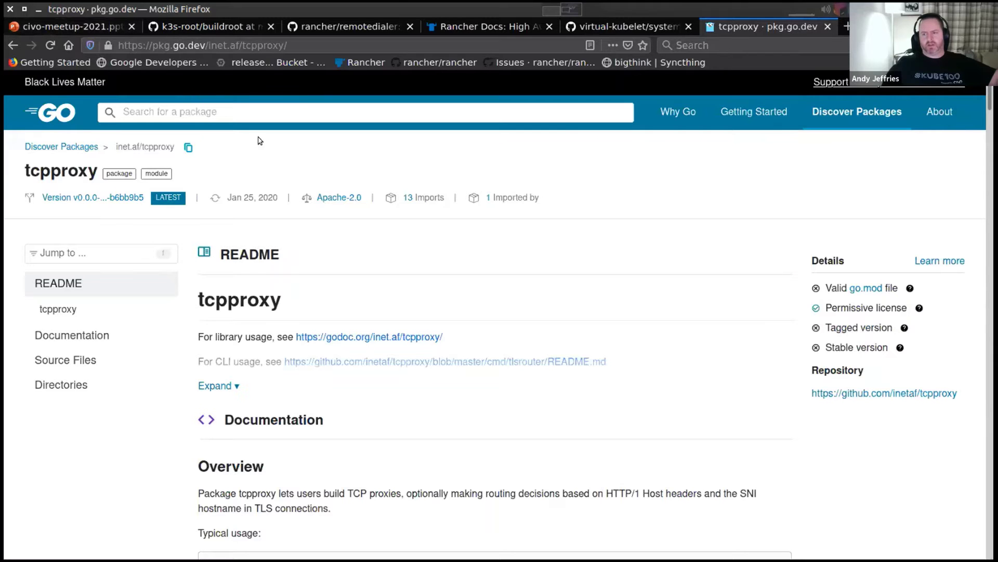
{"action": "key", "text": "alt+Tab"}
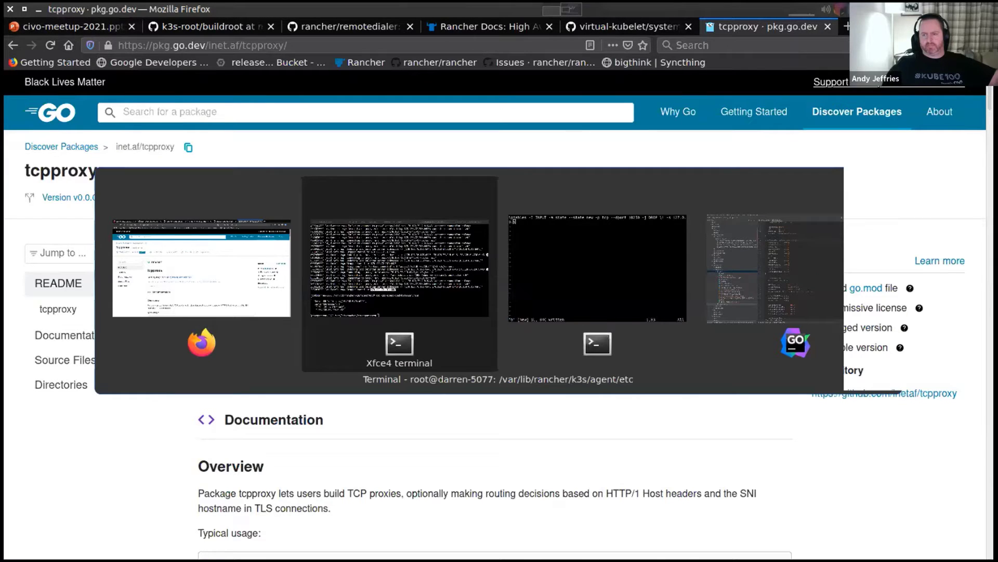
{"action": "key", "text": "alt"}
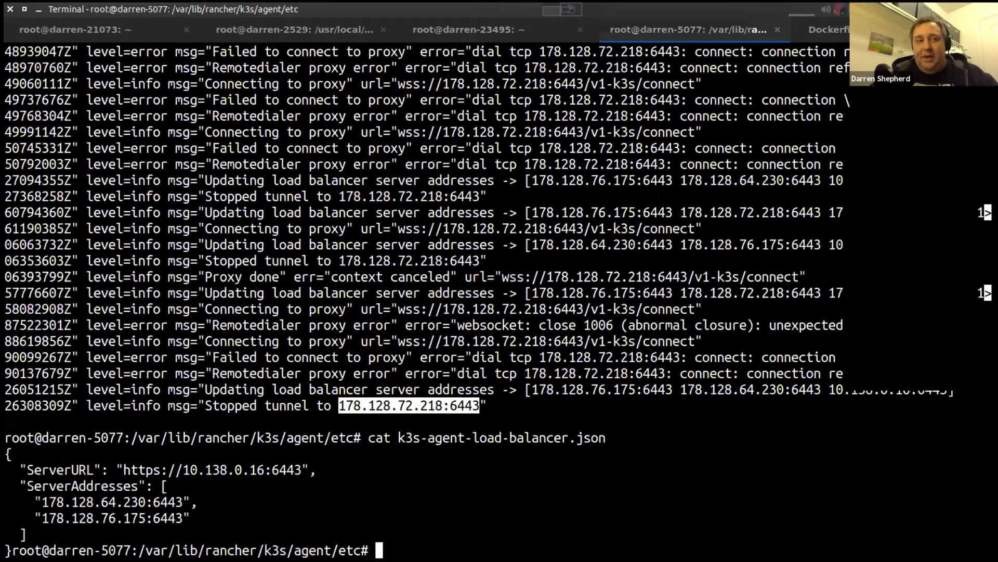
In the darren-21073 session, run k3s server --help with the command typo fixed.
{"action": "key", "text": "ctrl+Page_Down"}
{"action": "key", "text": "ctrl+Page_Down"}
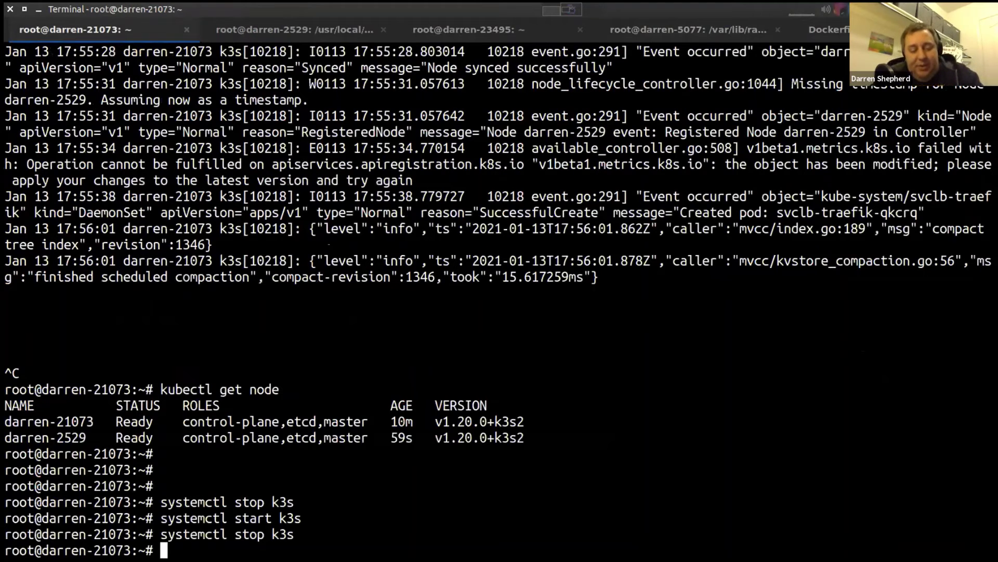
{"action": "type", "text": "ks3"}
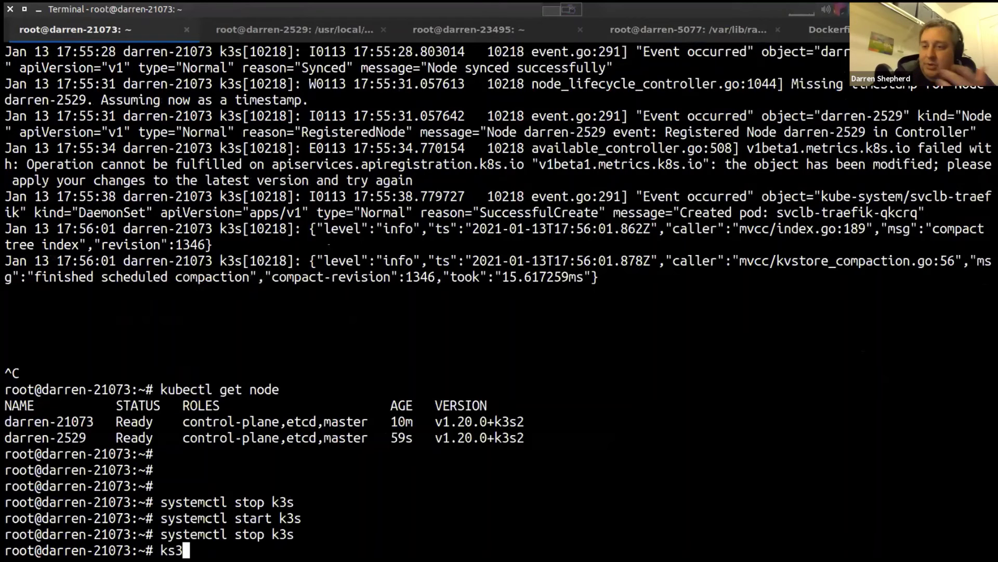
{"action": "key", "text": "BackSpace"}
{"action": "key", "text": "BackSpace"}
{"action": "type", "text": "3s"}
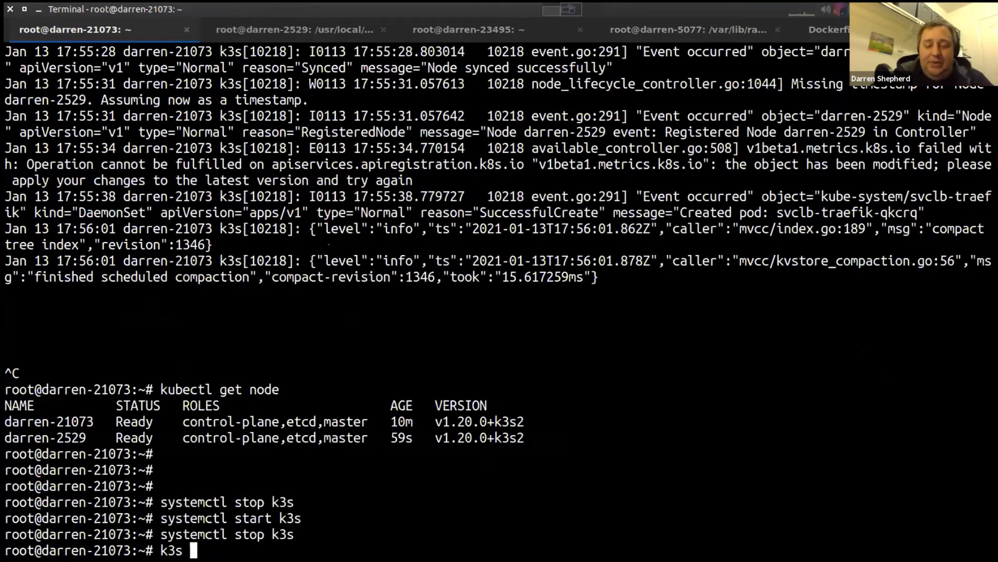
{"action": "type", "text": " server --help"}
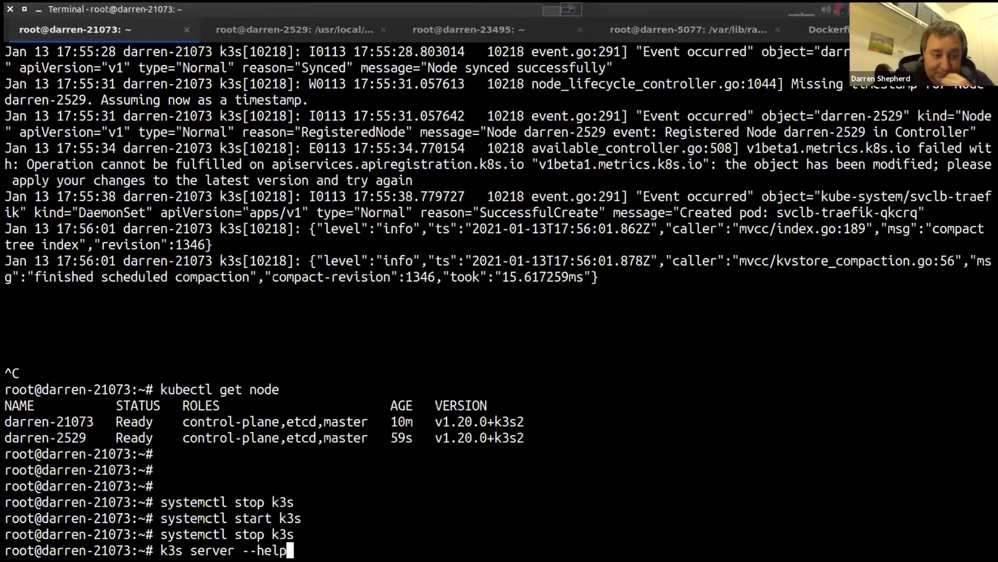
{"action": "key", "text": "Return"}
{"action": "scroll", "coordinate": [499, 297], "scroll_direction": "up", "scroll_amount": 1}
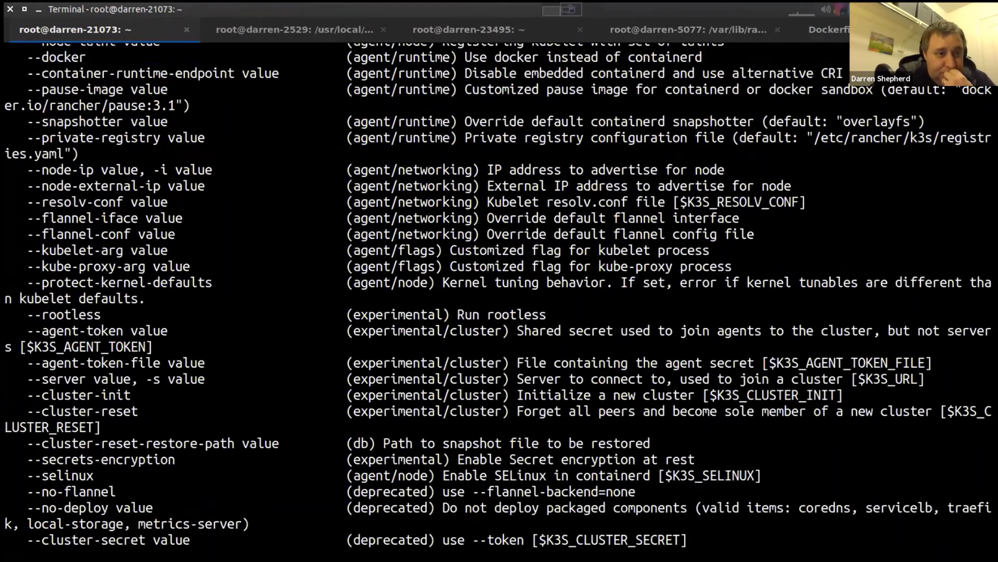
{"action": "scroll", "coordinate": [500, 296], "scroll_direction": "up", "scroll_amount": 3}
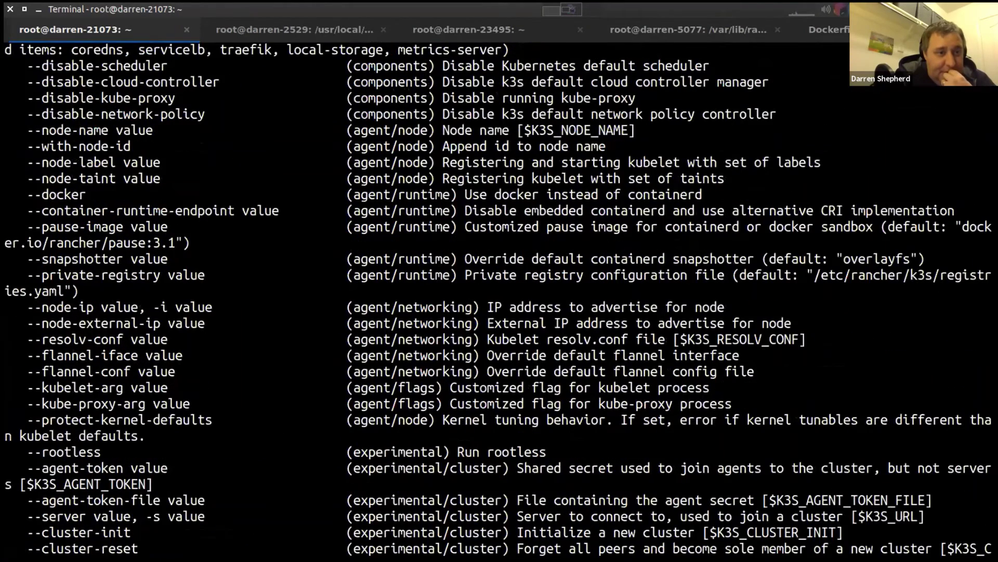
{"action": "scroll", "coordinate": [500, 296], "scroll_direction": "up", "scroll_amount": 3}
{"action": "scroll", "coordinate": [499, 296], "scroll_direction": "up", "scroll_amount": 2}
{"action": "scroll", "coordinate": [499, 297], "scroll_direction": "up", "scroll_amount": 2}
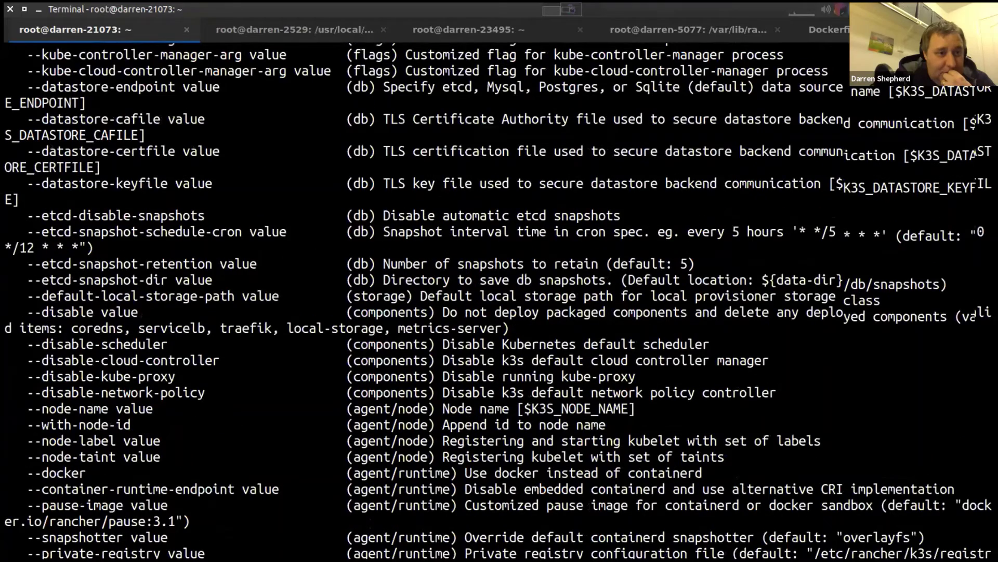
{"action": "scroll", "coordinate": [500, 296], "scroll_direction": "up", "scroll_amount": 4}
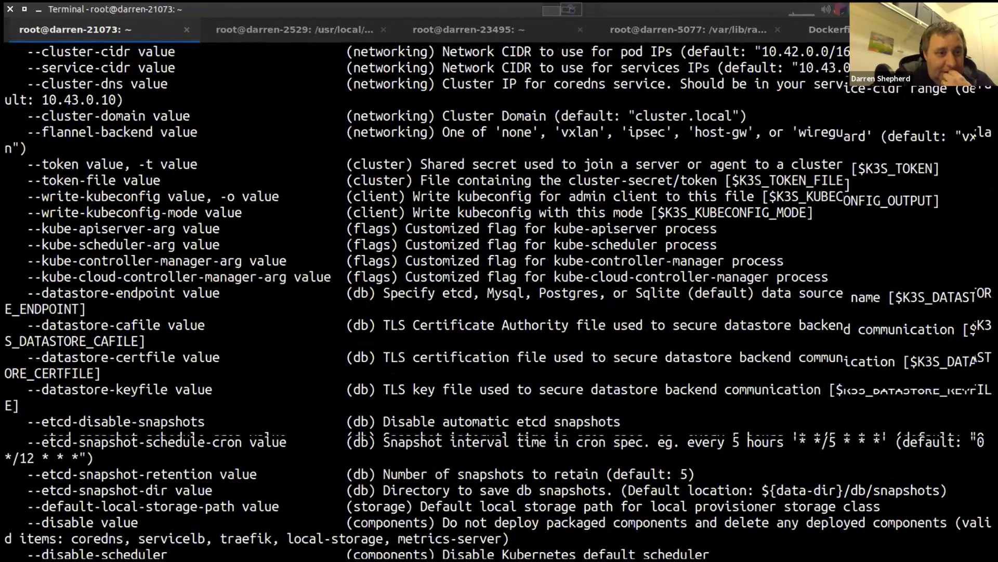
{"action": "scroll", "coordinate": [500, 297], "scroll_direction": "up", "scroll_amount": 3}
{"action": "scroll", "coordinate": [499, 296], "scroll_direction": "up", "scroll_amount": 2}
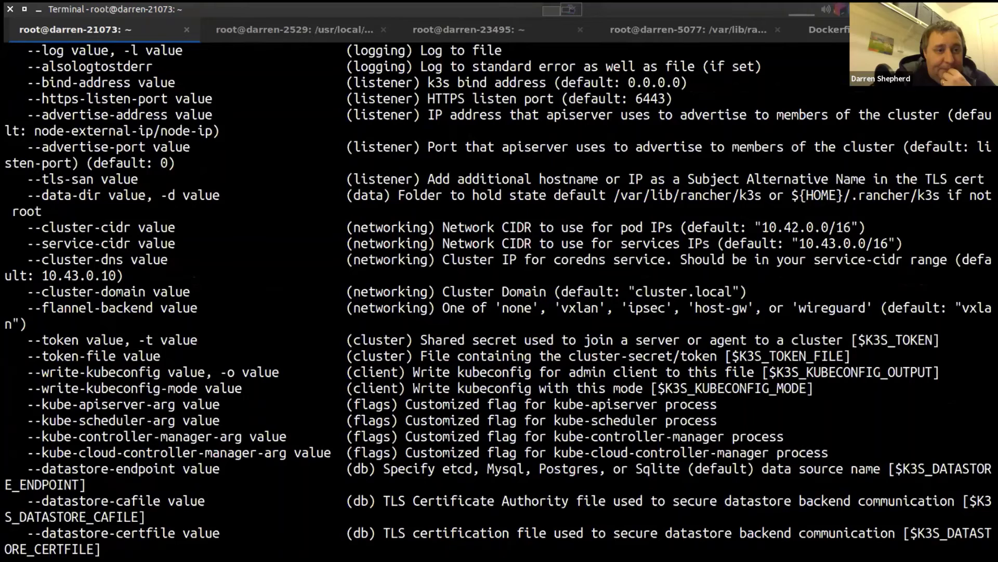
Highlight the --tls-san line for adding extra certificate hostnames or IPs.
{"action": "triple_click", "coordinate": [102, 179]}
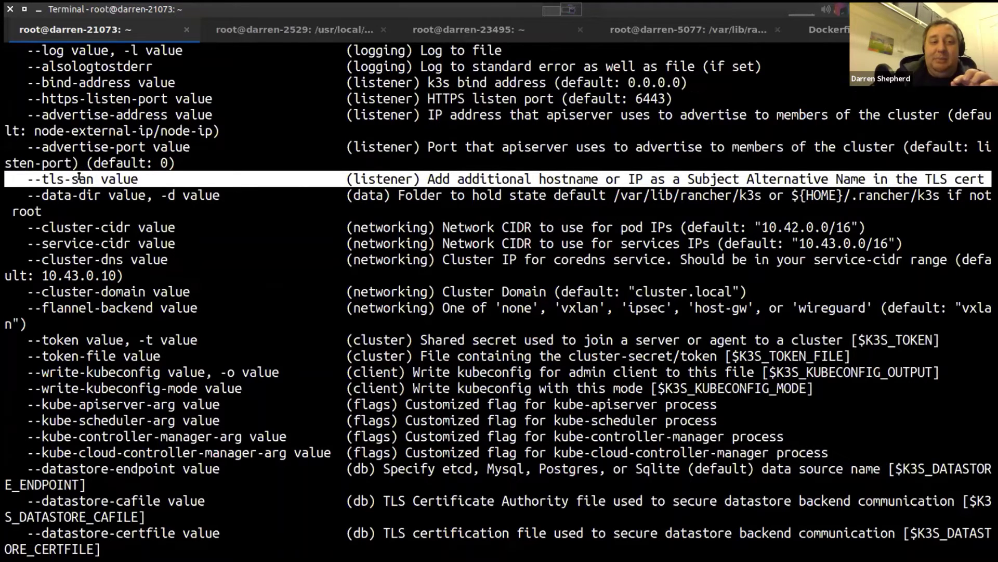
{"action": "triple_click", "coordinate": [80, 176]}
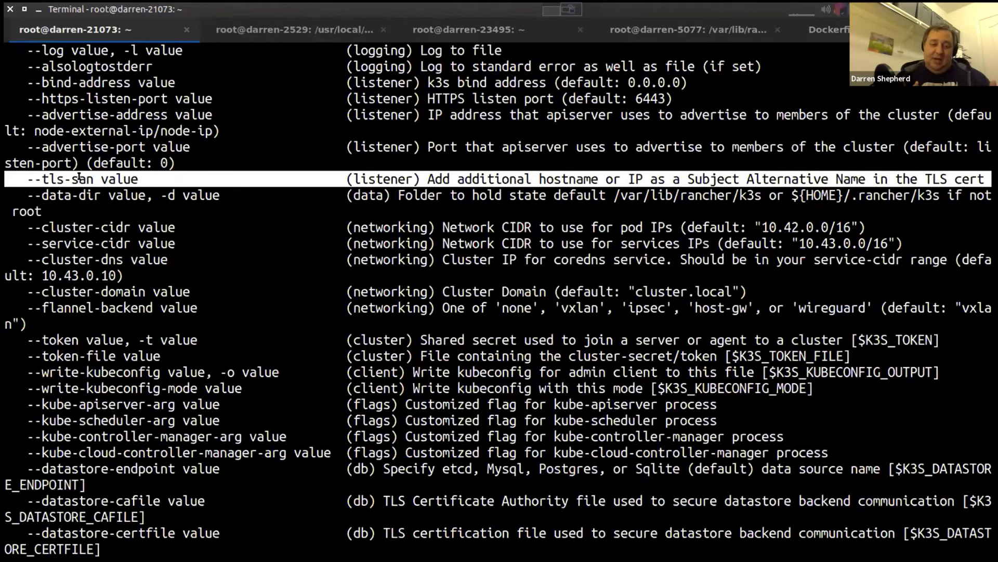
Print the k3s agent --help output, then trim the agent part from the command line.
{"action": "key", "text": "Return"}
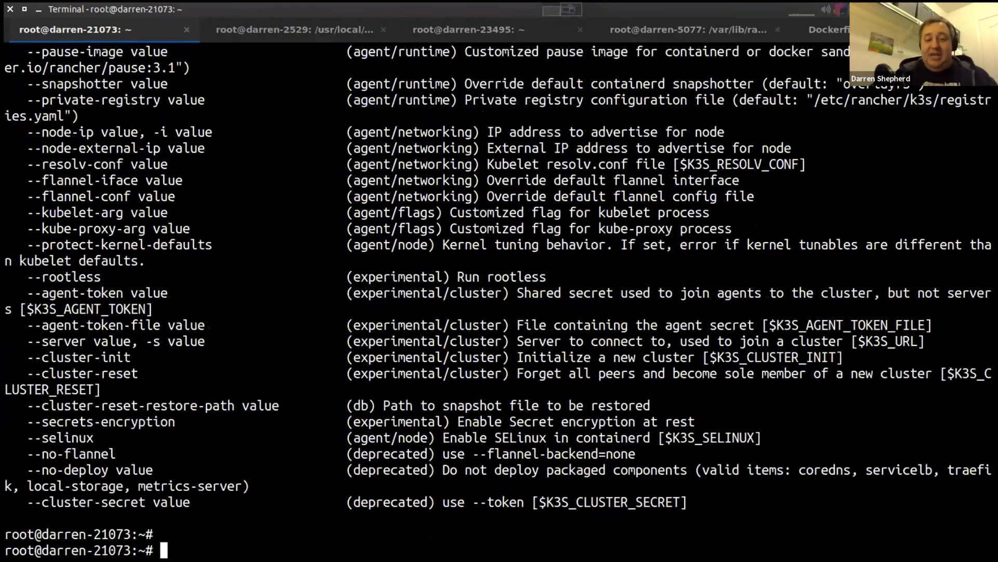
{"action": "key", "text": "Return"}
{"action": "key", "text": "Return"}
{"action": "type", "text": "k3"}
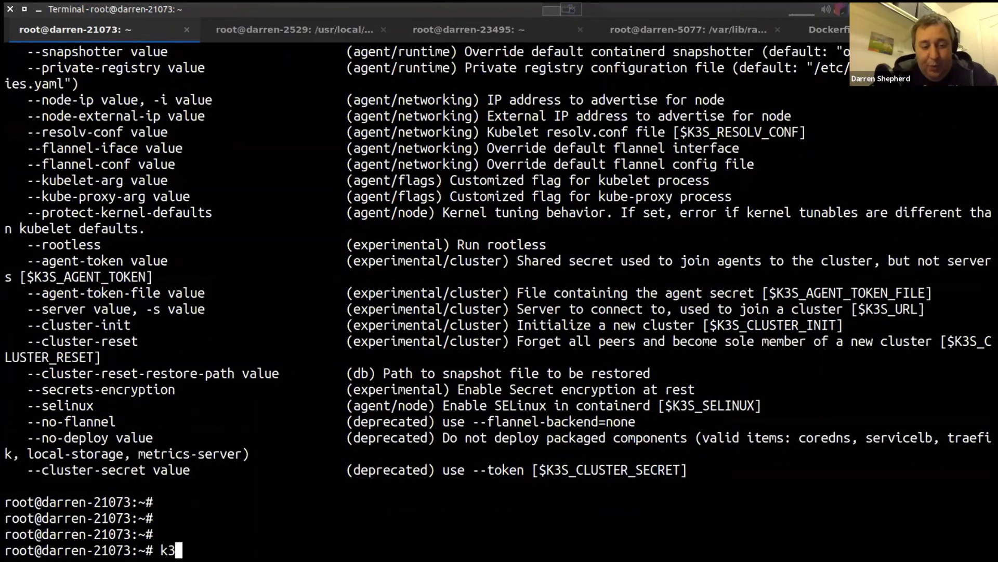
{"action": "type", "text": "s agent "}
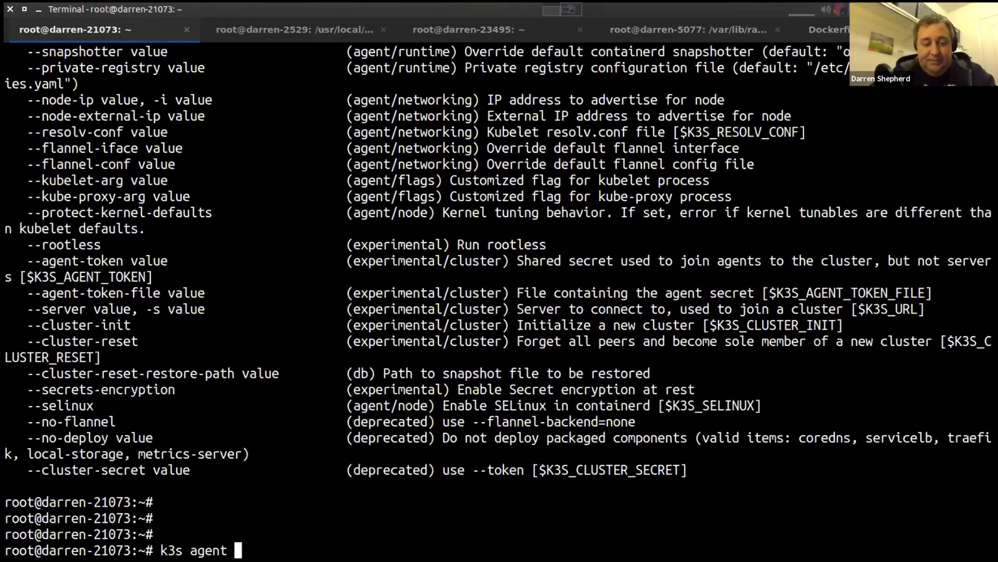
{"action": "type", "text": "--help"}
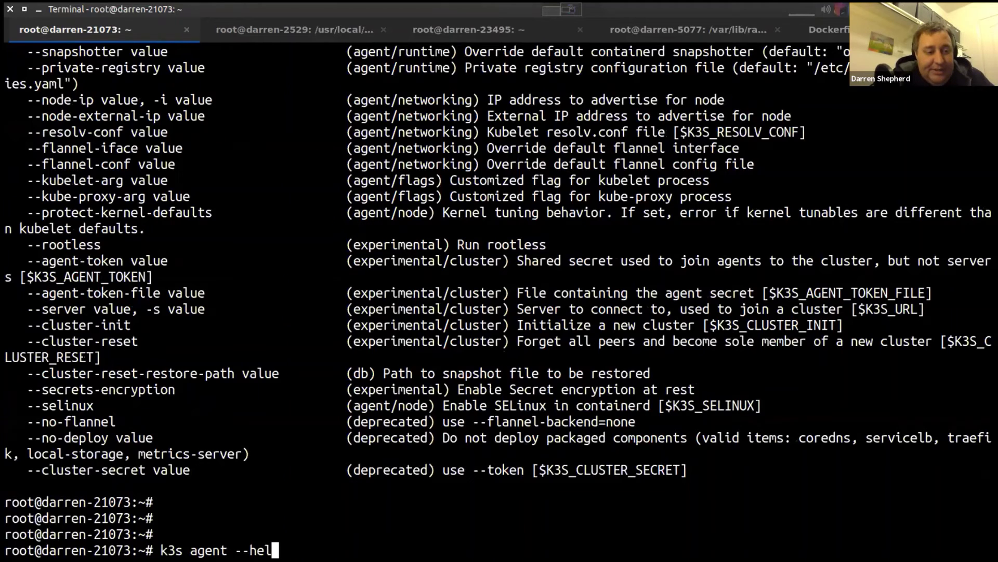
{"action": "key", "text": "Return"}
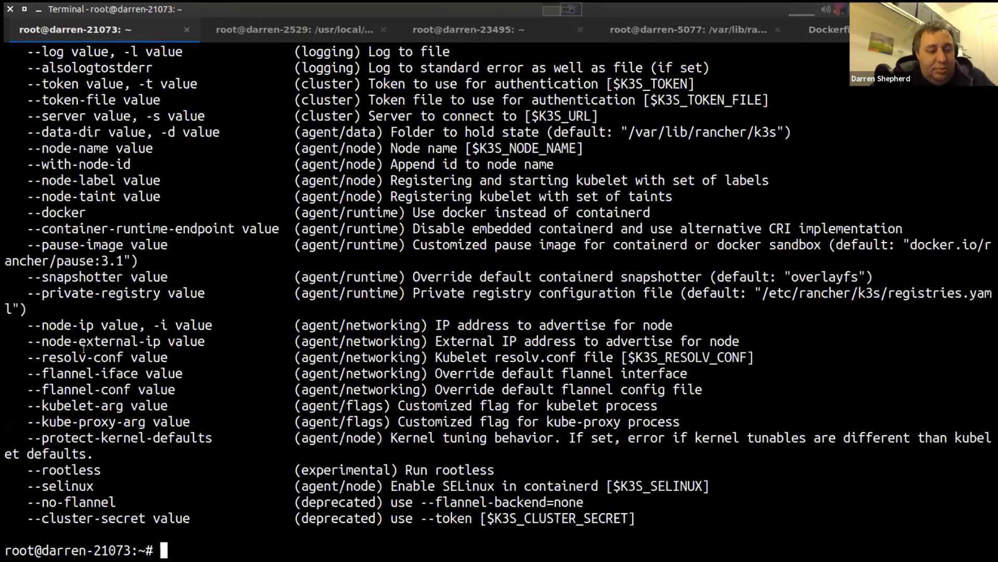
{"action": "scroll", "coordinate": [500, 297], "scroll_direction": "up", "scroll_amount": 3}
{"action": "scroll", "coordinate": [499, 296], "scroll_direction": "up", "scroll_amount": 2}
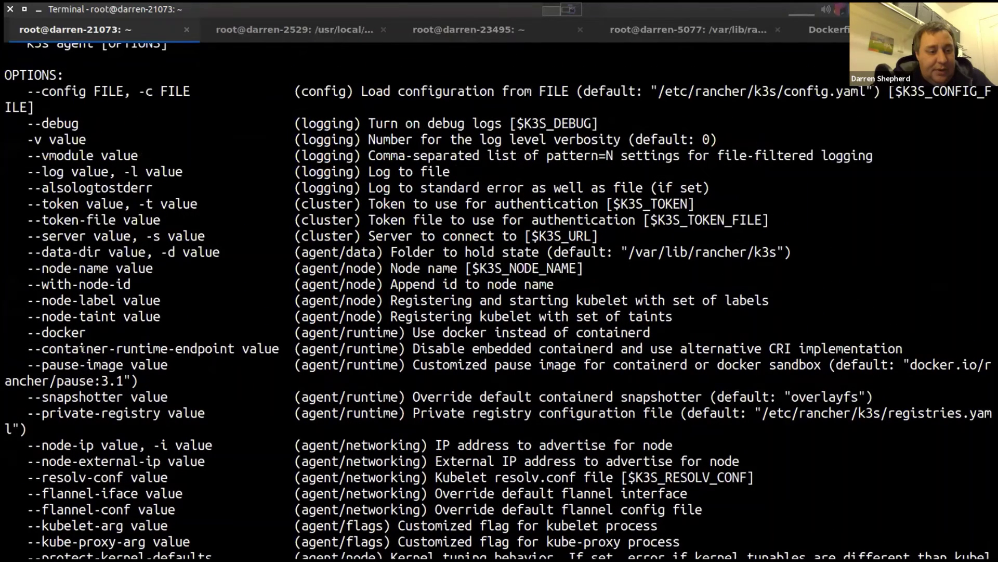
{"action": "scroll", "coordinate": [499, 297], "scroll_direction": "down", "scroll_amount": 5}
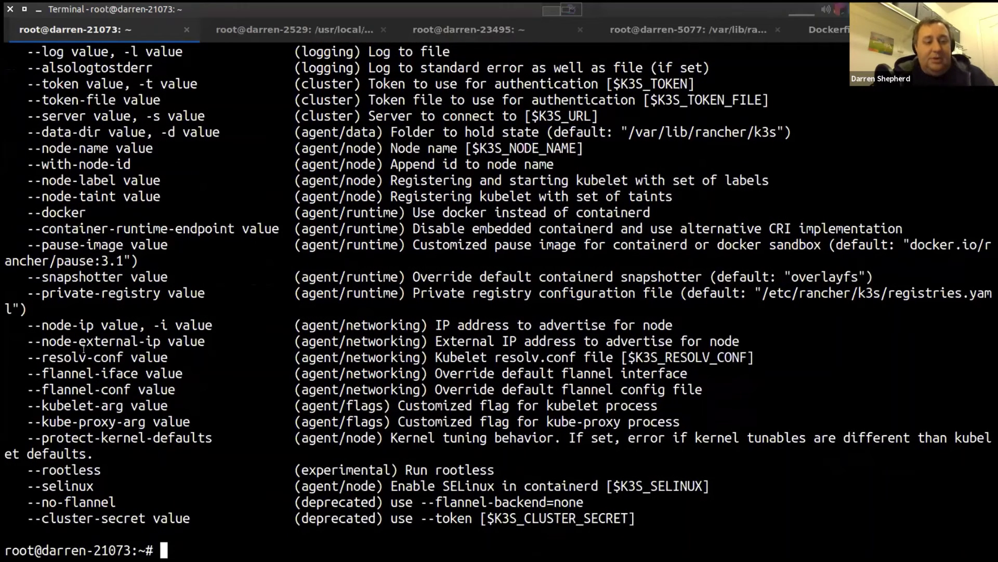
{"action": "type", "text": "k3s agent --help"}
{"action": "key", "text": "BackSpace"}
{"action": "key", "text": "BackSpace"}
{"action": "key", "text": "BackSpace"}
{"action": "key", "text": "BackSpace"}
{"action": "key", "text": "BackSpace"}
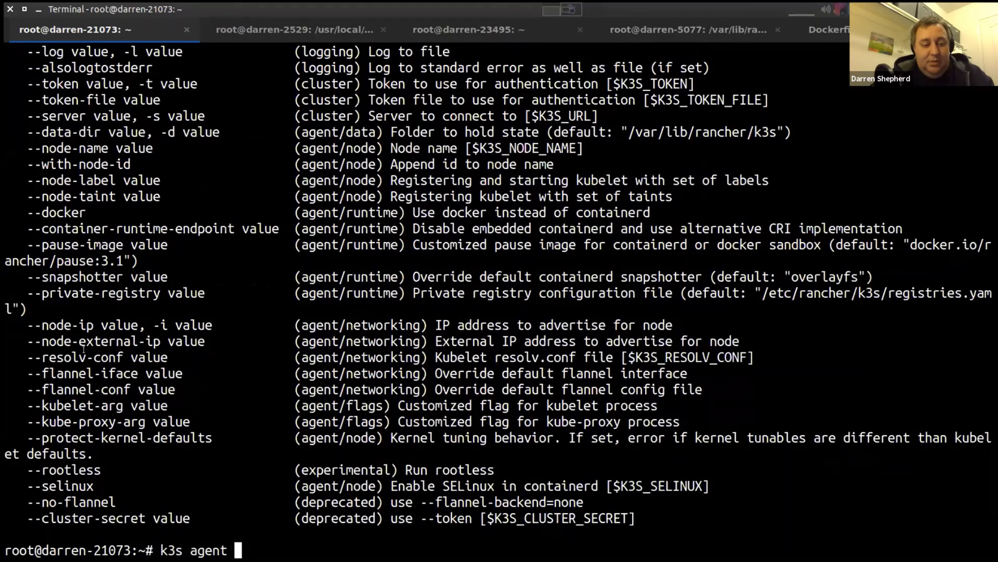
{"action": "key", "text": "BackSpace"}
{"action": "key", "text": "BackSpace"}
{"action": "key", "text": "BackSpace"}
{"action": "key", "text": "BackSpace"}
{"action": "key", "text": "BackSpace"}
{"action": "key", "text": "BackSpace"}
{"action": "type", "text": "server -"}
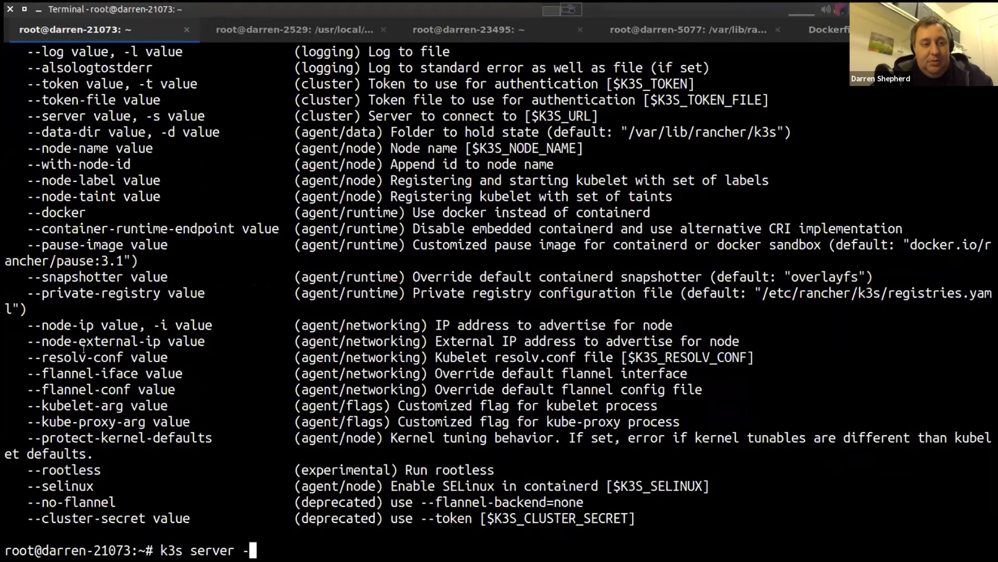
{"action": "type", "text": "-help"}
Run k3s server --help to print the full server option list.
{"action": "key", "text": "Return"}
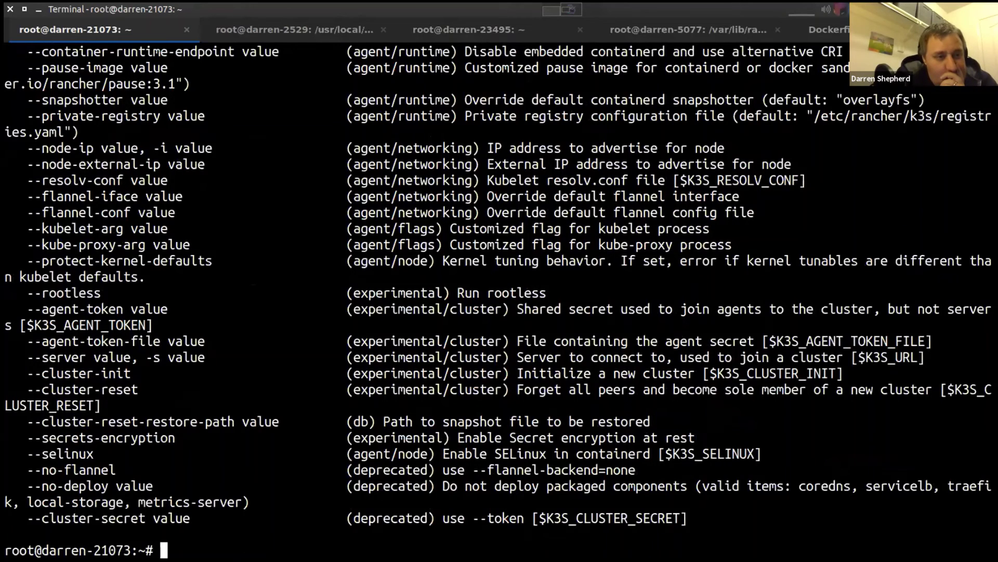
{"action": "scroll", "coordinate": [500, 296], "scroll_direction": "up", "scroll_amount": 4}
{"action": "scroll", "coordinate": [499, 296], "scroll_direction": "up", "scroll_amount": 3}
{"action": "scroll", "coordinate": [499, 297], "scroll_direction": "up", "scroll_amount": 2}
{"action": "scroll", "coordinate": [499, 297], "scroll_direction": "up", "scroll_amount": 3}
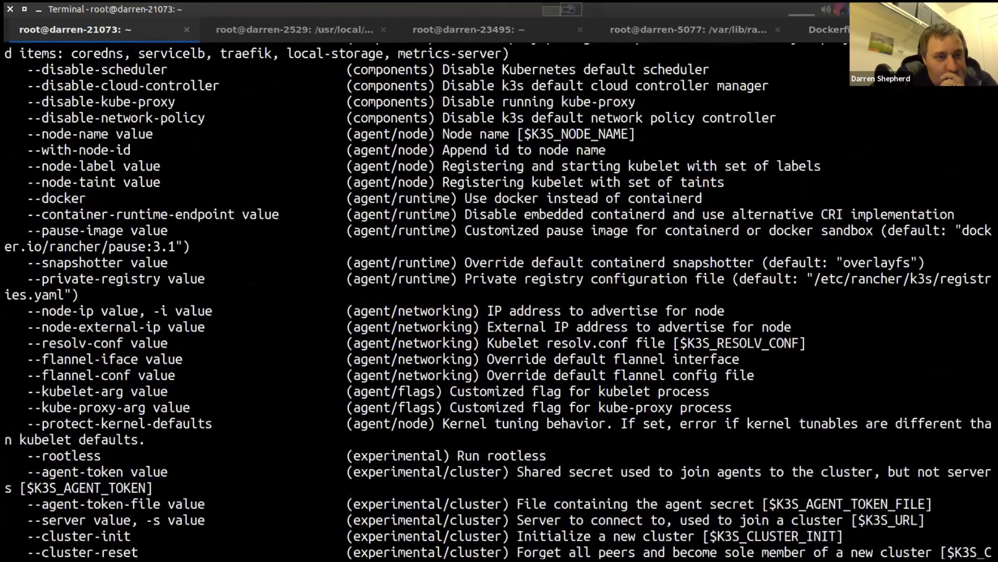
{"action": "scroll", "coordinate": [499, 296], "scroll_direction": "up", "scroll_amount": 3}
{"action": "scroll", "coordinate": [499, 296], "scroll_direction": "up", "scroll_amount": 2}
{"action": "scroll", "coordinate": [500, 296], "scroll_direction": "up", "scroll_amount": 3}
{"action": "scroll", "coordinate": [500, 296], "scroll_direction": "up", "scroll_amount": 2}
{"action": "scroll", "coordinate": [499, 296], "scroll_direction": "up", "scroll_amount": 3}
{"action": "scroll", "coordinate": [499, 297], "scroll_direction": "up", "scroll_amount": 3}
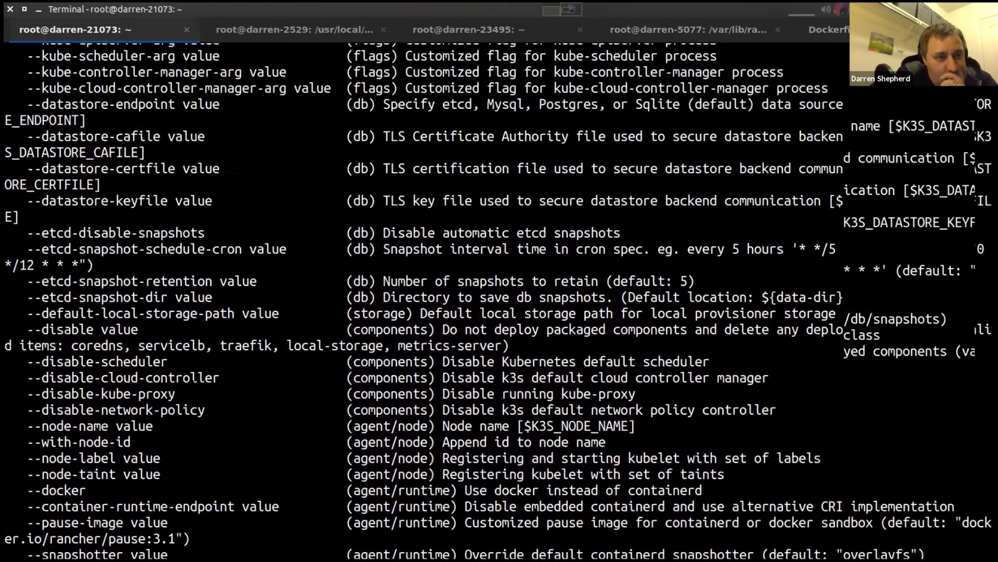
{"action": "scroll", "coordinate": [499, 296], "scroll_direction": "up", "scroll_amount": 2}
{"action": "scroll", "coordinate": [499, 296], "scroll_direction": "up", "scroll_amount": 3}
{"action": "scroll", "coordinate": [499, 296], "scroll_direction": "up", "scroll_amount": 1}
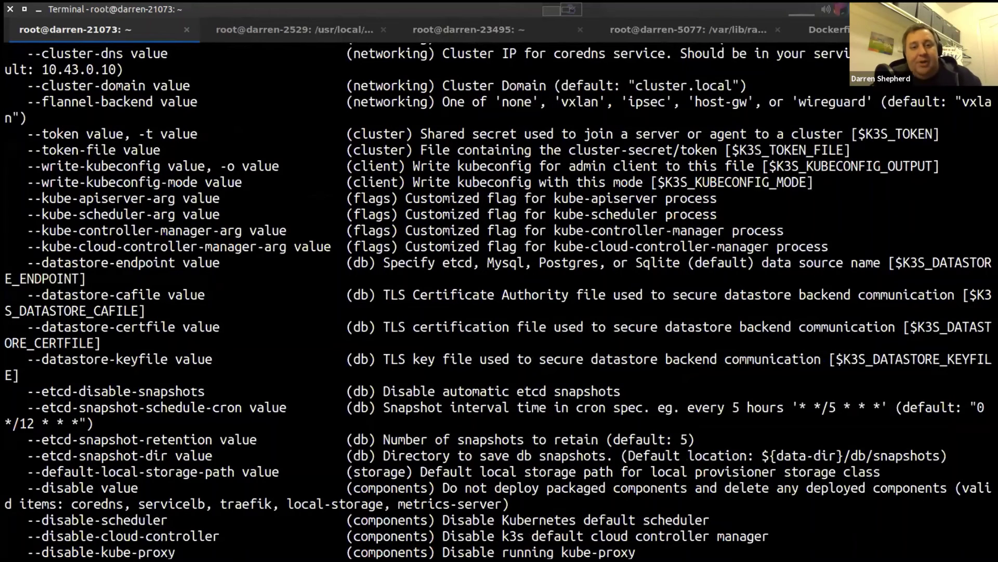
{"action": "scroll", "coordinate": [499, 297], "scroll_direction": "up", "scroll_amount": 3}
{"action": "scroll", "coordinate": [499, 296], "scroll_direction": "up", "scroll_amount": 2}
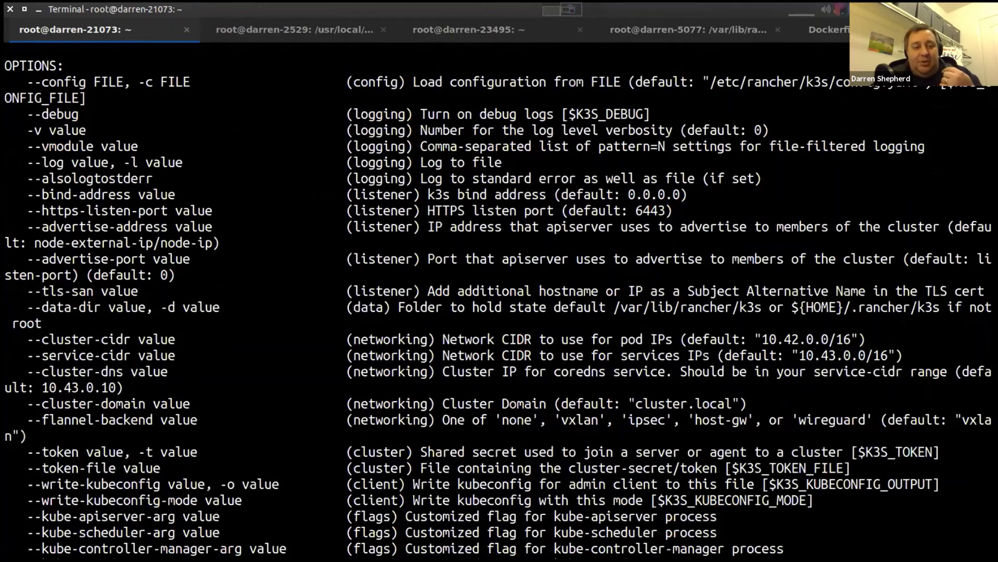
{"action": "scroll", "coordinate": [499, 297], "scroll_direction": "down", "scroll_amount": 1}
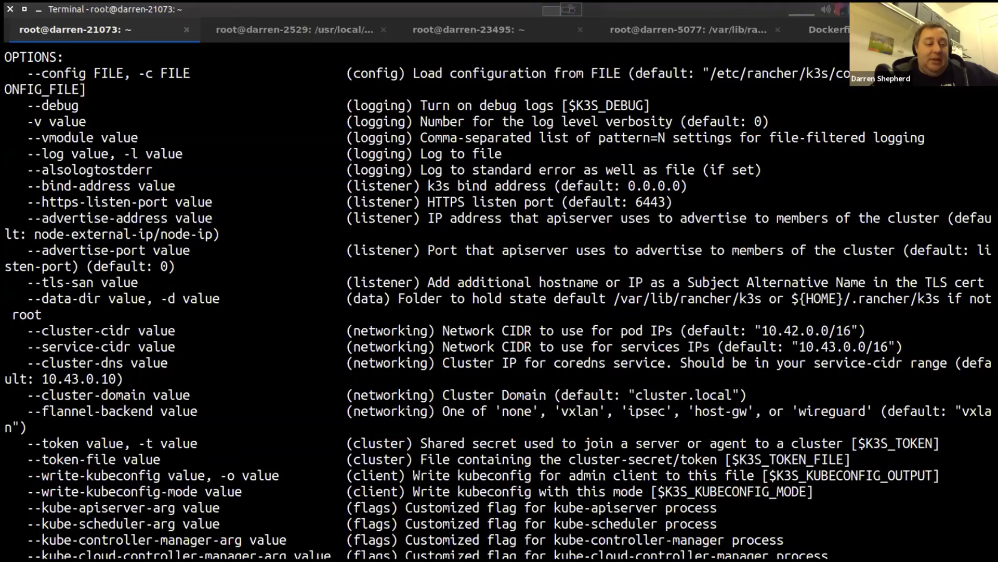
{"action": "scroll", "coordinate": [500, 312], "scroll_direction": "down", "scroll_amount": 4}
{"action": "scroll", "coordinate": [499, 312], "scroll_direction": "down", "scroll_amount": 3}
{"action": "scroll", "coordinate": [499, 312], "scroll_direction": "down", "scroll_amount": 2}
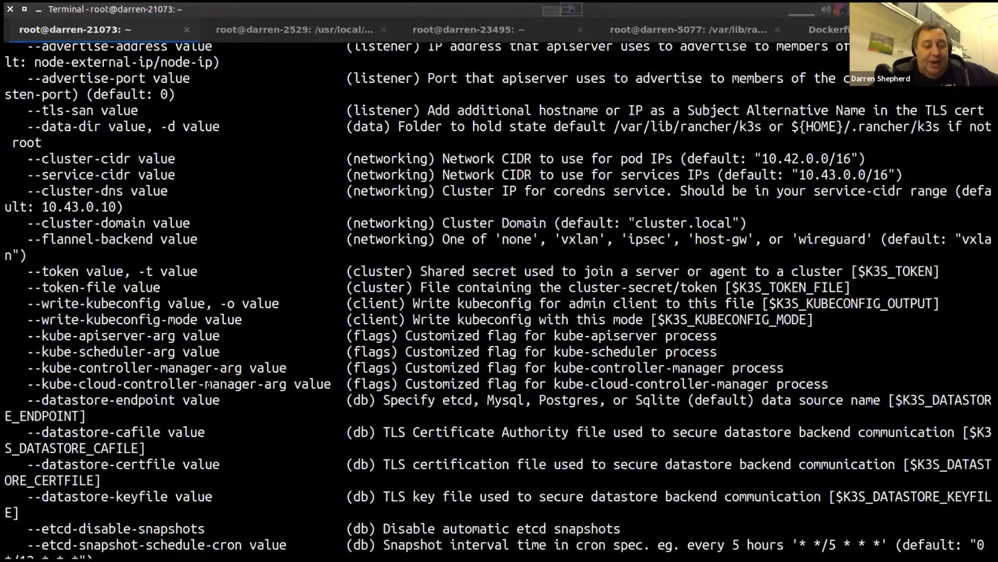
{"action": "scroll", "coordinate": [500, 313], "scroll_direction": "down", "scroll_amount": 1}
{"action": "scroll", "coordinate": [500, 312], "scroll_direction": "down", "scroll_amount": 10}
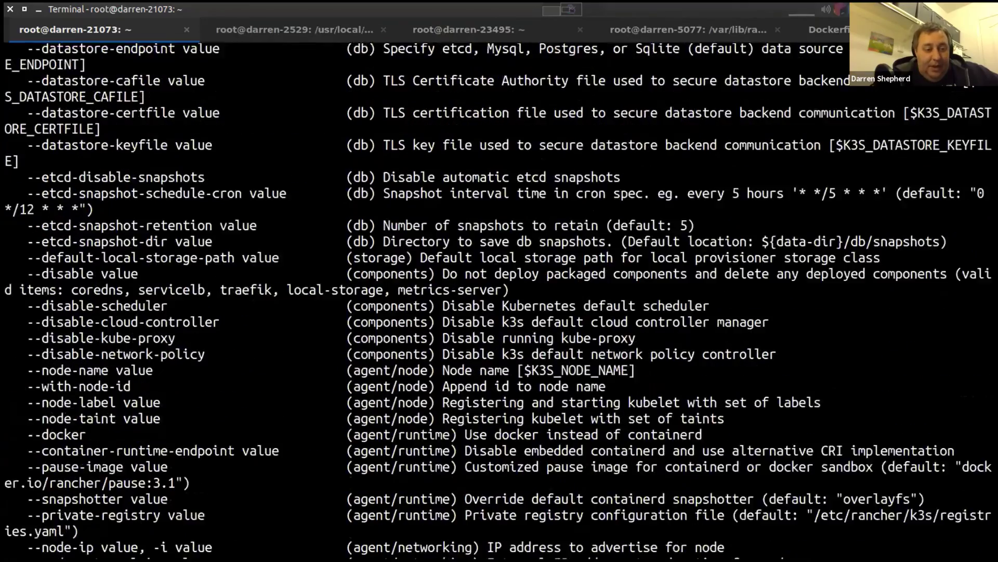
{"action": "scroll", "coordinate": [500, 312], "scroll_direction": "down", "scroll_amount": 5}
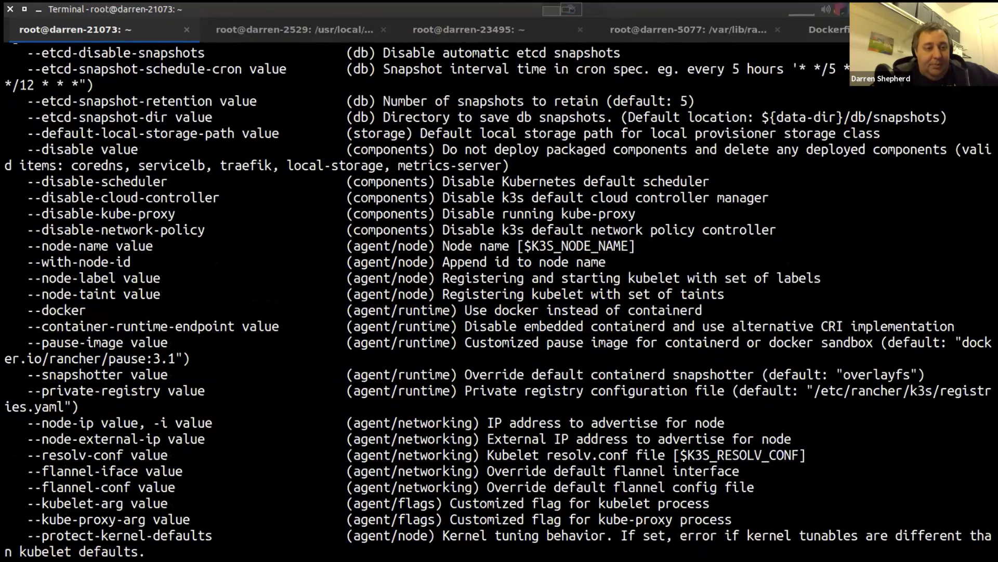
{"action": "scroll", "coordinate": [499, 312], "scroll_direction": "down", "scroll_amount": 3}
{"action": "scroll", "coordinate": [499, 312], "scroll_direction": "down", "scroll_amount": 3}
{"action": "scroll", "coordinate": [500, 313], "scroll_direction": "down", "scroll_amount": 3}
{"action": "scroll", "coordinate": [499, 313], "scroll_direction": "down", "scroll_amount": 2}
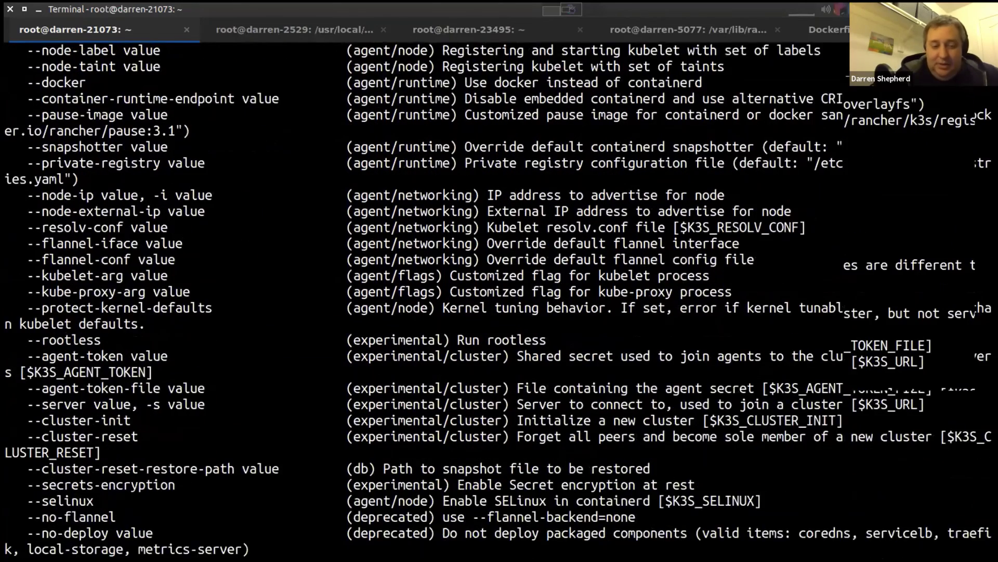
{"action": "scroll", "coordinate": [499, 312], "scroll_direction": "down", "scroll_amount": 3}
Rerun the recalled k3s agent --help command to print the agent options again.
{"action": "key", "text": "Up"}
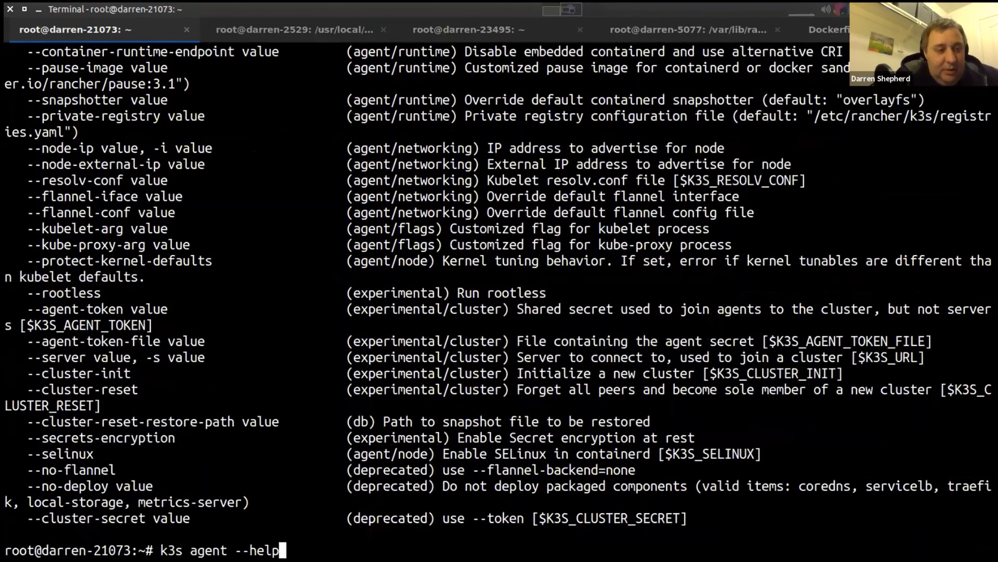
{"action": "key", "text": "Return"}
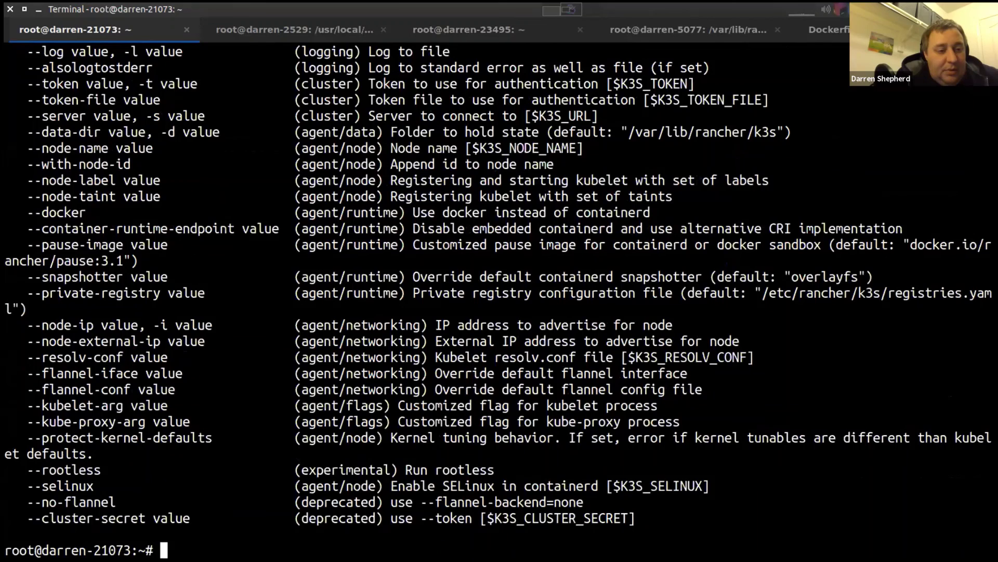
{"action": "scroll", "coordinate": [499, 312], "scroll_direction": "up", "scroll_amount": 3}
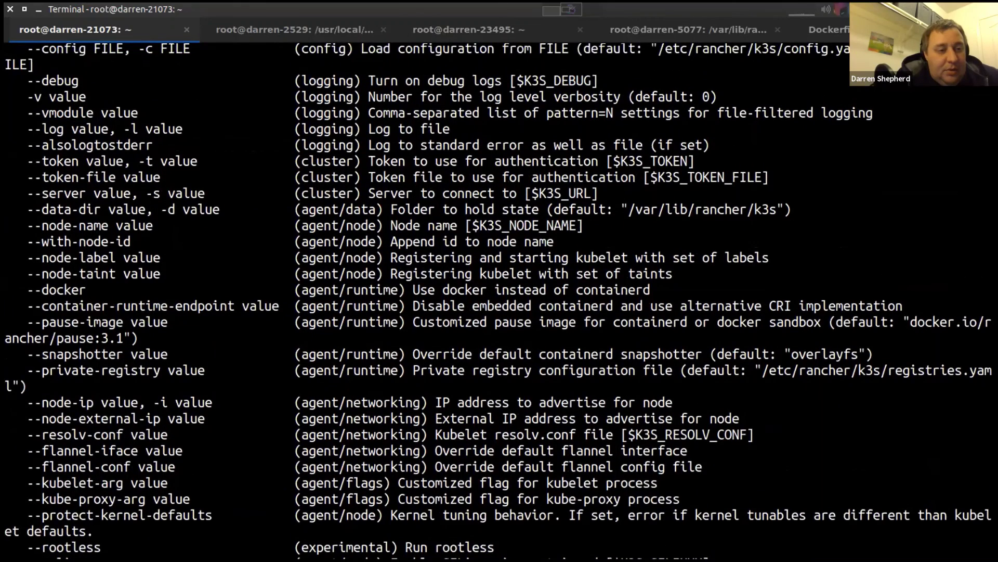
{"action": "scroll", "coordinate": [500, 312], "scroll_direction": "up", "scroll_amount": 3}
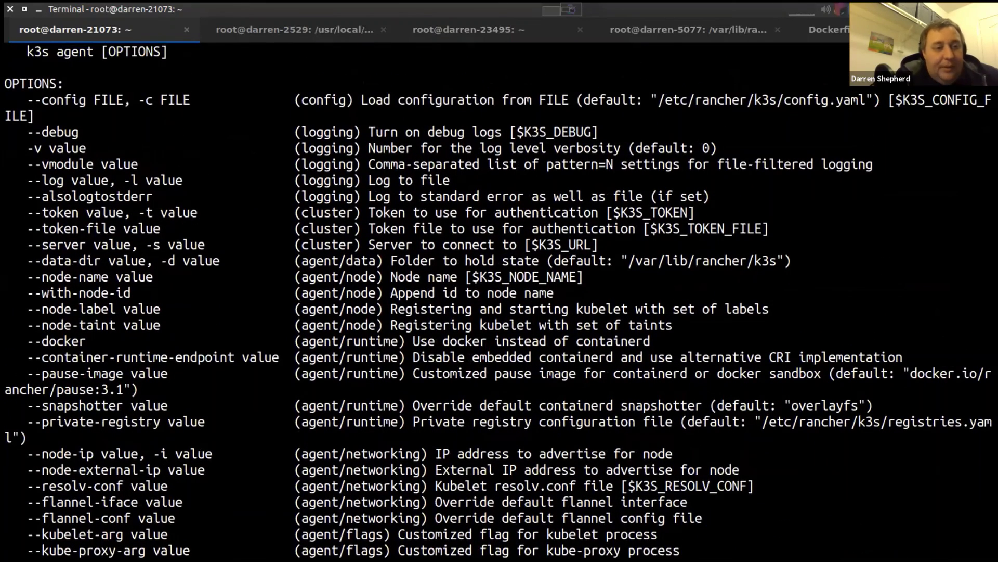
{"action": "scroll", "coordinate": [499, 312], "scroll_direction": "up", "scroll_amount": 3}
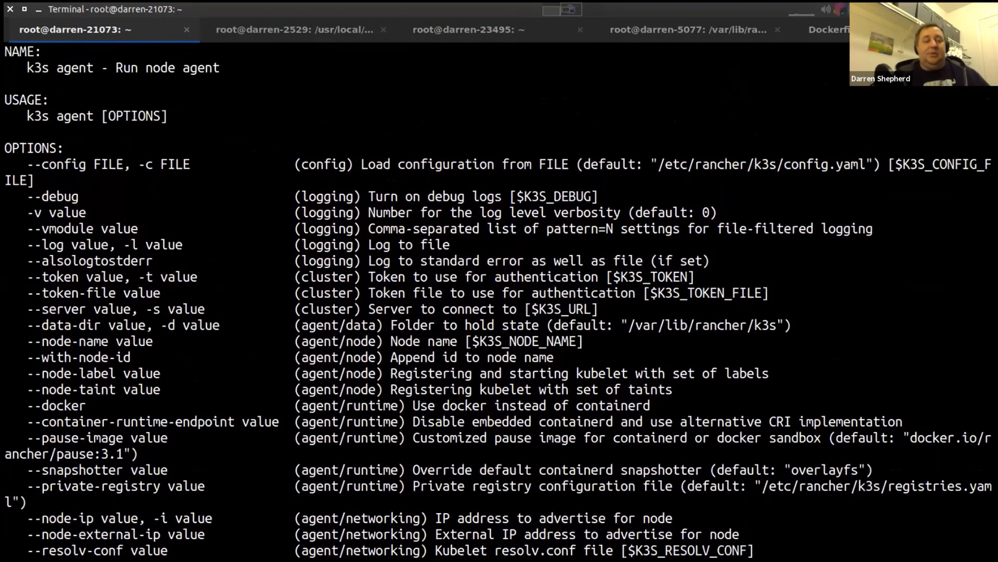